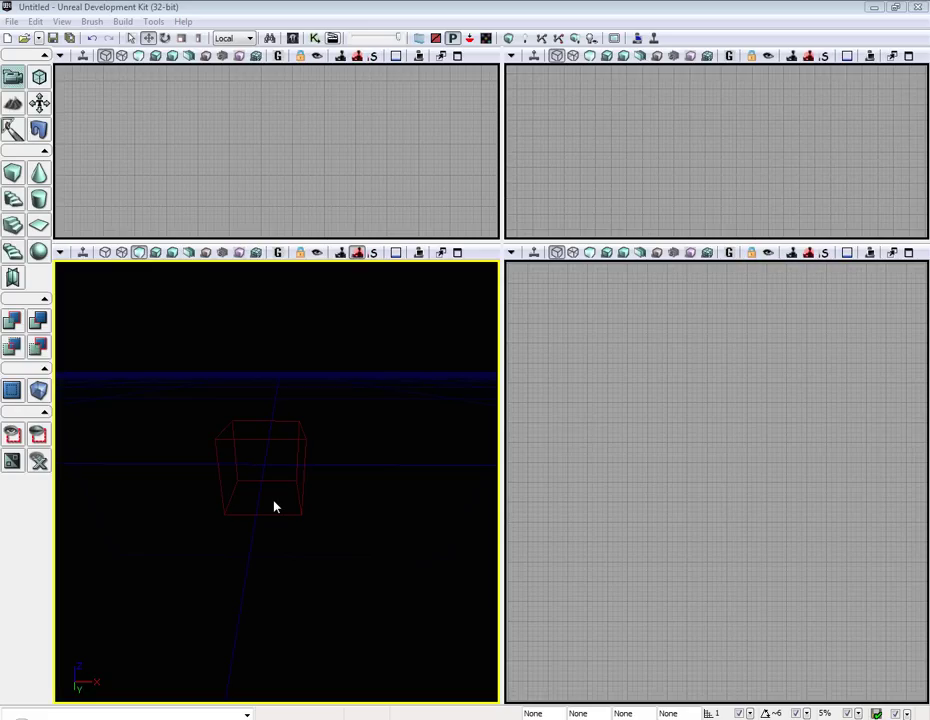
# - Build a cube brush with X 1024, Y 1024 and Z 16 and add it to the level as a floor
pyautogui.rightClick(14, 168)
pyautogui.moveTo(425, 88)
pyautogui.mouseDown()
pyautogui.moveTo(759, 322)
pyautogui.moveTo(731, 320)
pyautogui.mouseUp()
pyautogui.click(786, 360)
pyautogui.write('1024')
pyautogui.press('Tab')
pyautogui.write('1024')
pyautogui.press('Tab')
pyautogui.write('1024')
pyautogui.press('Return')
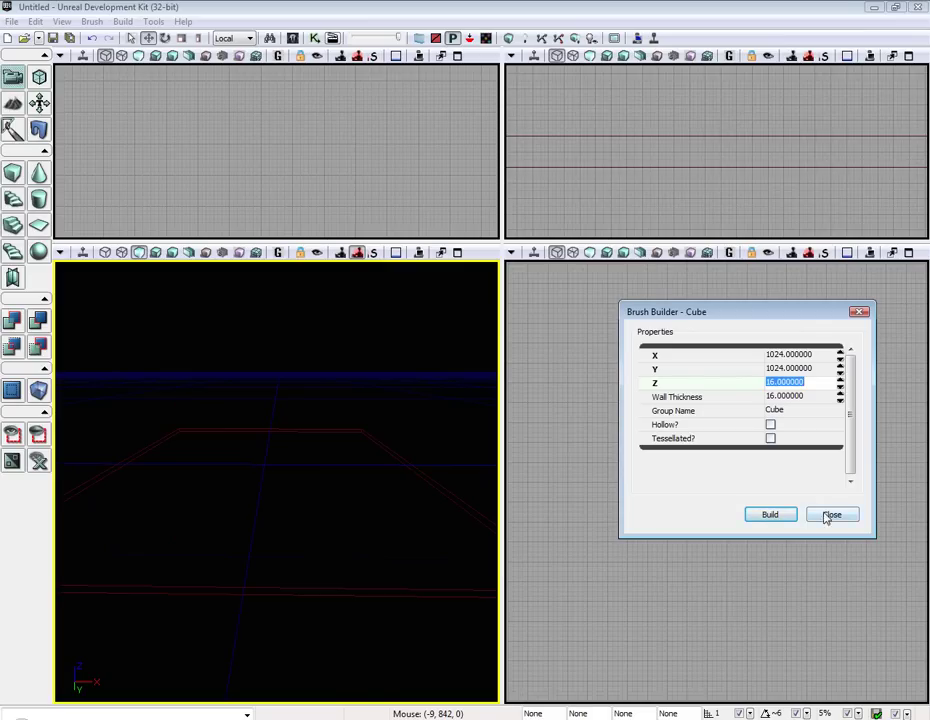
pyautogui.click(831, 514)
pyautogui.click(20, 320)
# - Add a PlayerStart actor near the far end of the floor
pyautogui.moveTo(309, 353)
pyautogui.mouseDown(button='right')
pyautogui.moveTo(235, 385)
pyautogui.moveTo(291, 440)
pyautogui.mouseUp(button='right')
pyautogui.rightClick(268, 406)
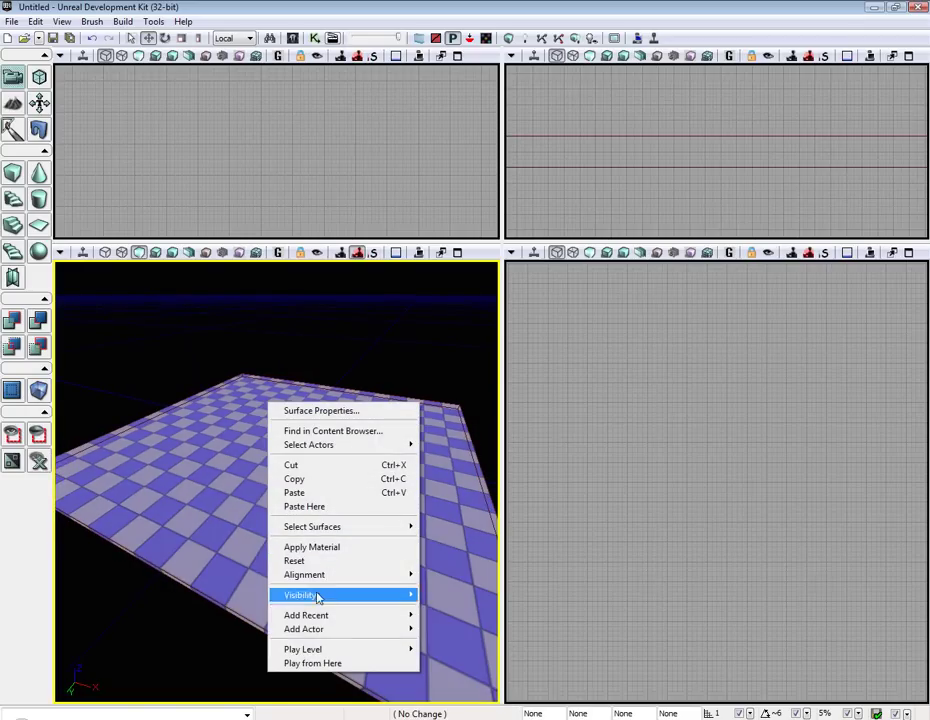
pyautogui.moveTo(347, 630)
pyautogui.click(461, 429)
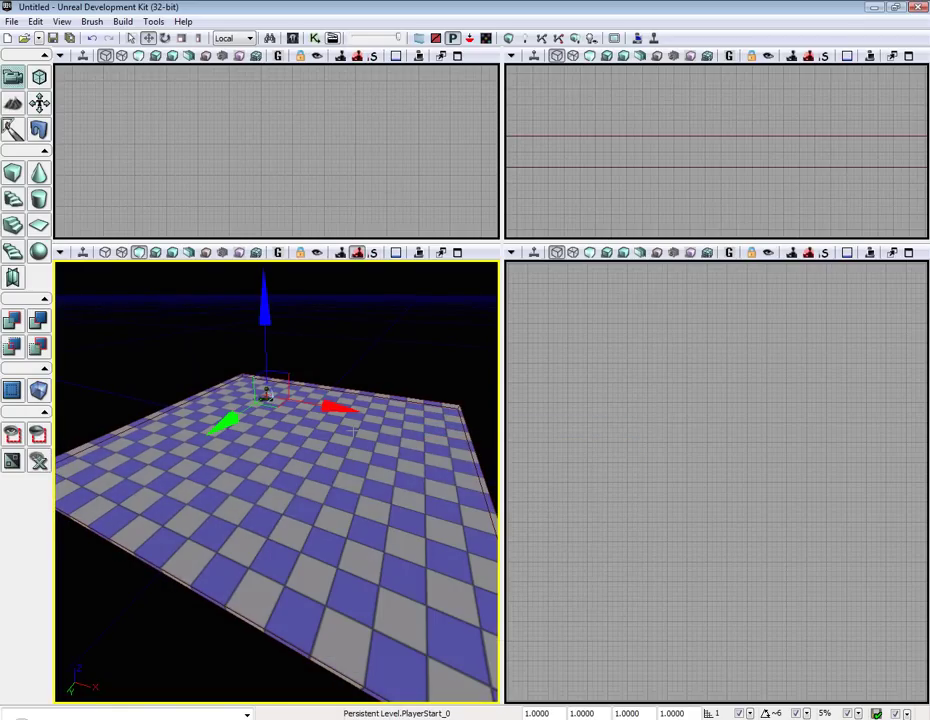
# - Add a point light on the floor and raise it high above the surface to illuminate it
pyautogui.rightClick(295, 466)
pyautogui.moveTo(357, 425)
pyautogui.click(486, 424)
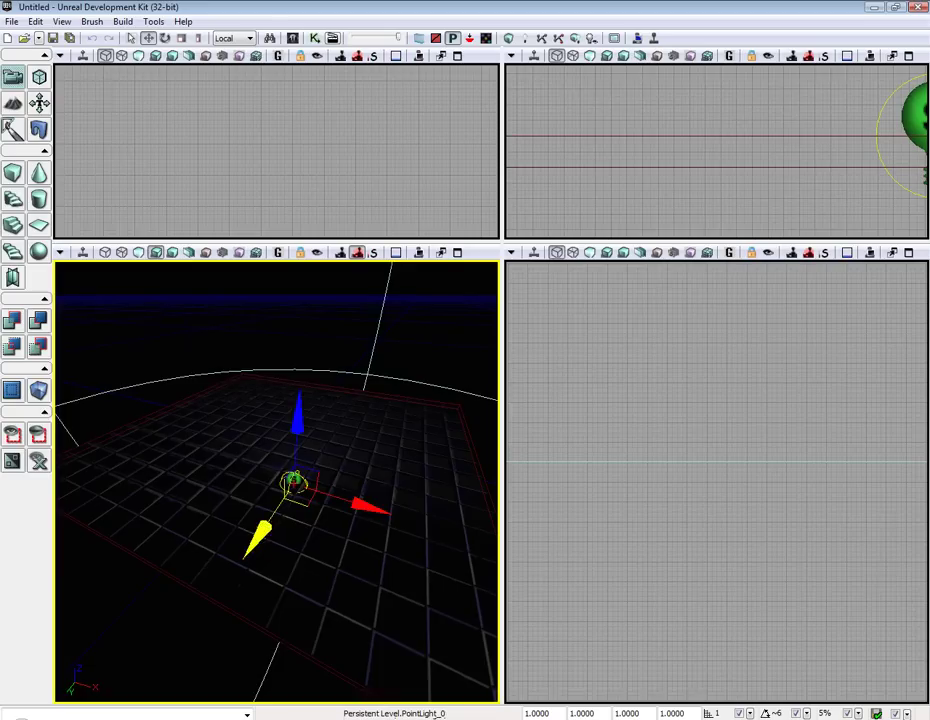
pyautogui.moveTo(405, 469); pyautogui.dragTo(398, 463)
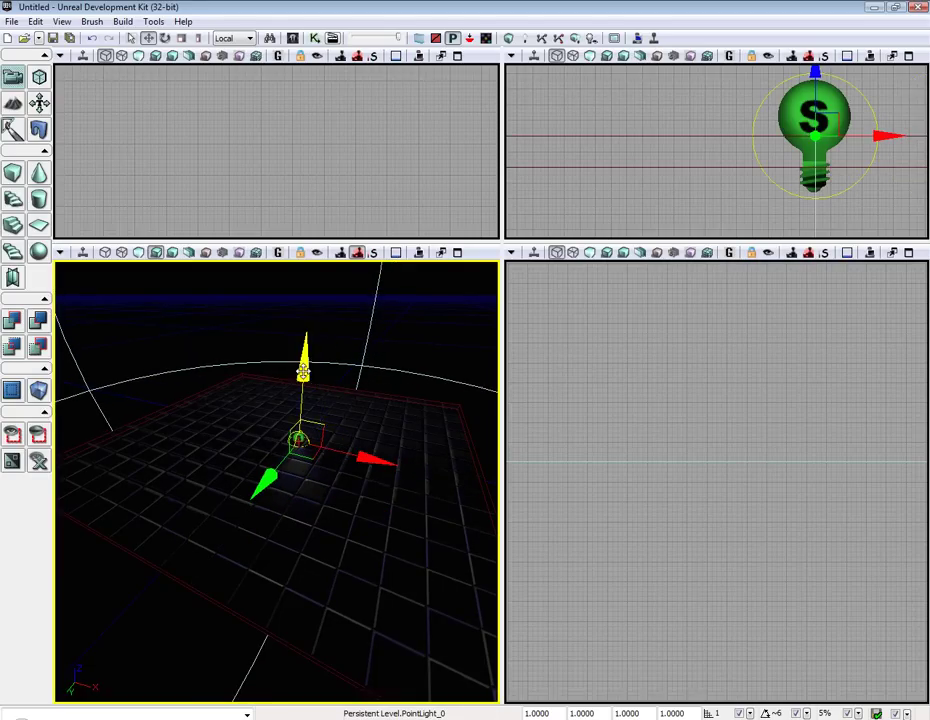
pyautogui.moveTo(303, 374); pyautogui.dragTo(311, 168)
pyautogui.moveTo(311, 400); pyautogui.dragTo(384, 392, button='right')
pyautogui.moveTo(178, 300); pyautogui.dragTo(176, 306)
pyautogui.click(266, 402)
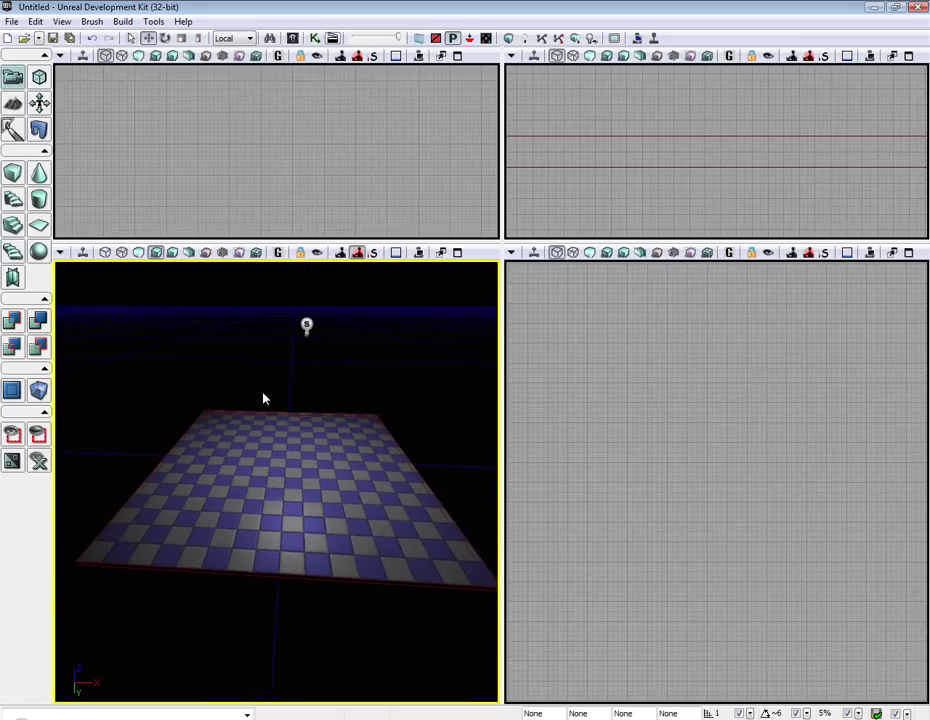
# - Open the Content Browser and filter the assets to Skeletal Meshes only
pyautogui.click(61, 21)
pyautogui.moveTo(76, 40)
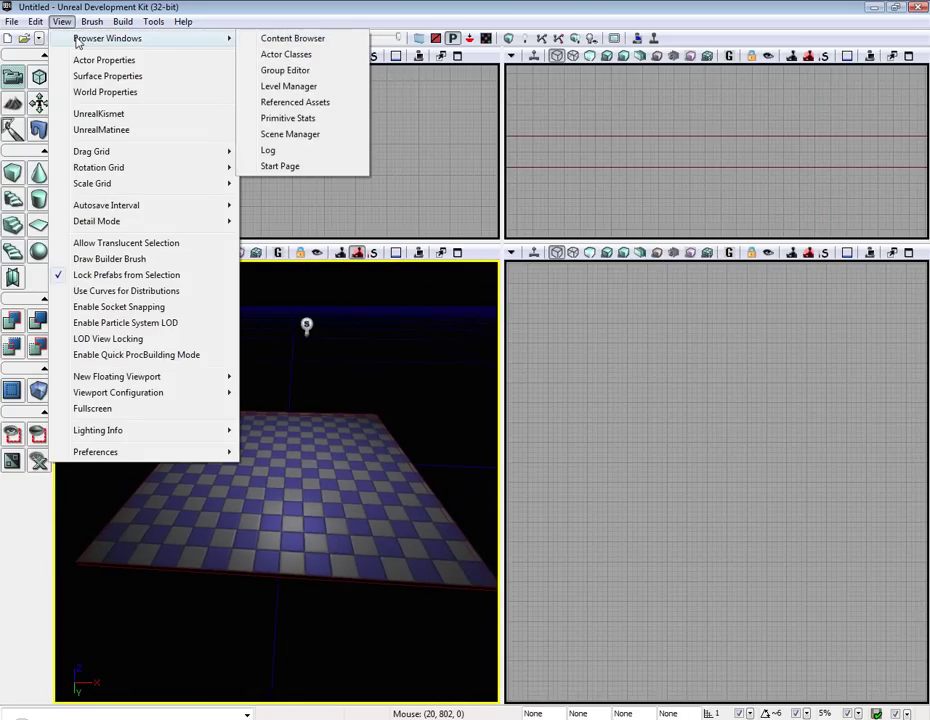
pyautogui.click(300, 39)
pyautogui.moveTo(320, 160); pyautogui.dragTo(524, 161)
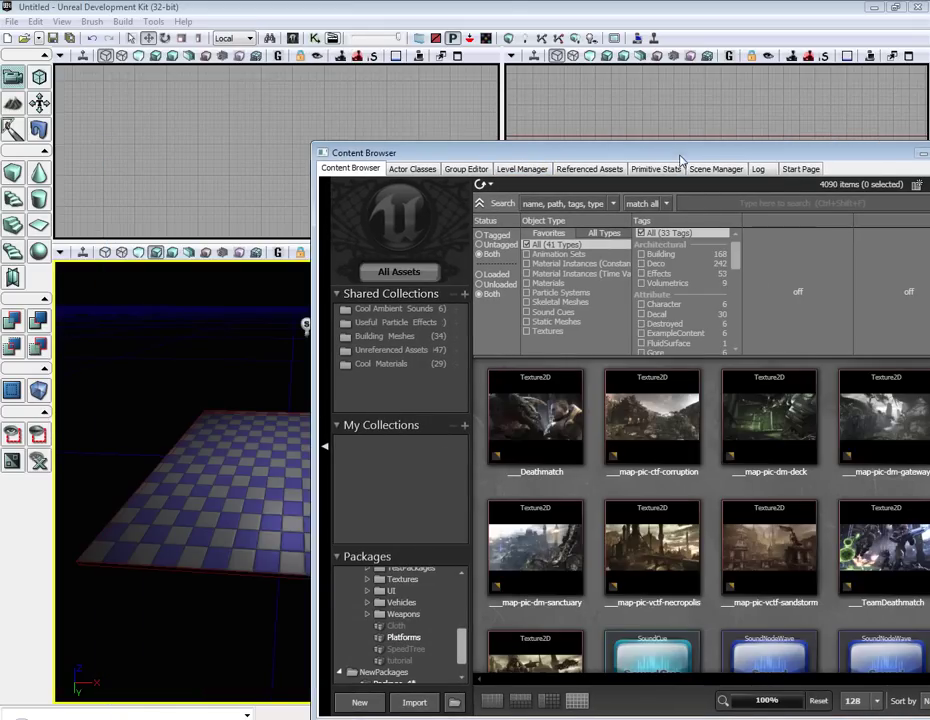
pyautogui.moveTo(685, 156); pyautogui.dragTo(636, 88)
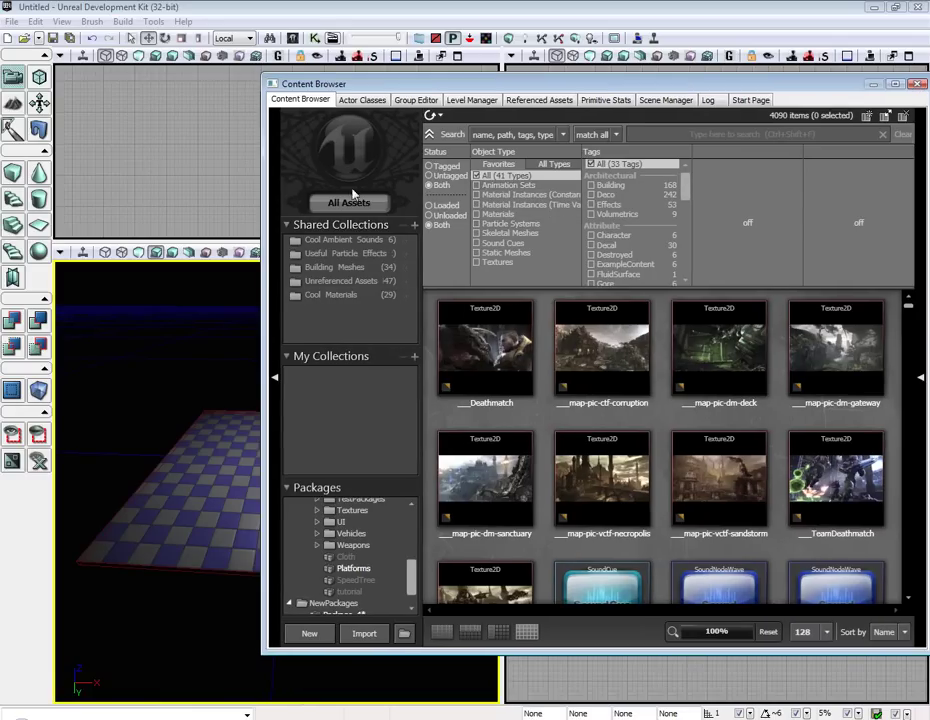
pyautogui.click(523, 235)
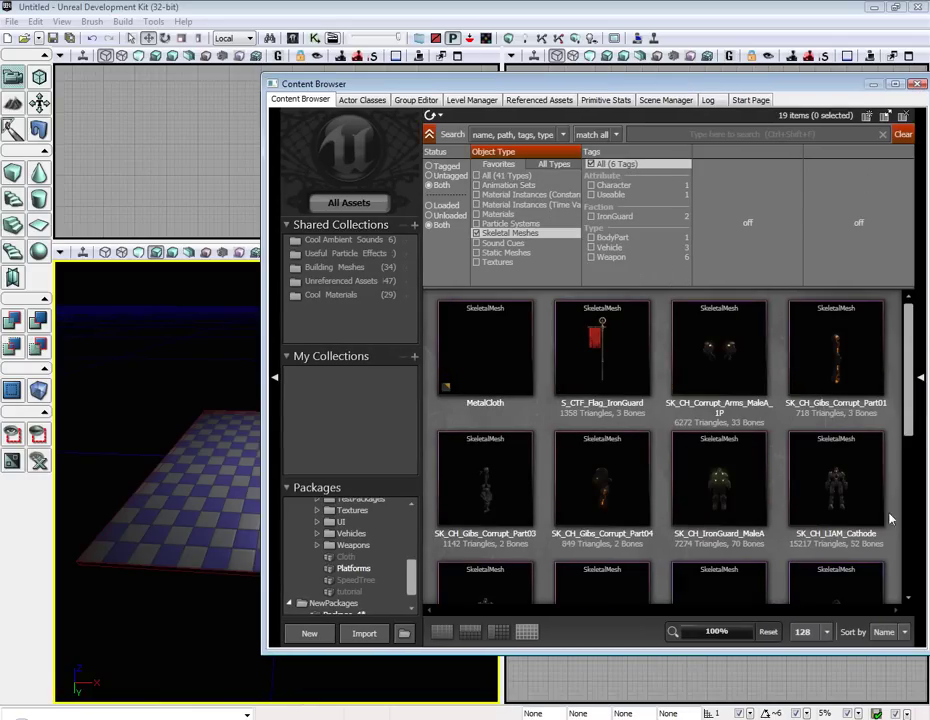
# - Place the SK_CH_IronGuard_MaleA skeletal mesh on the floor in the perspective view and close the Content Browser
pyautogui.scroll(-1, 845, 453)
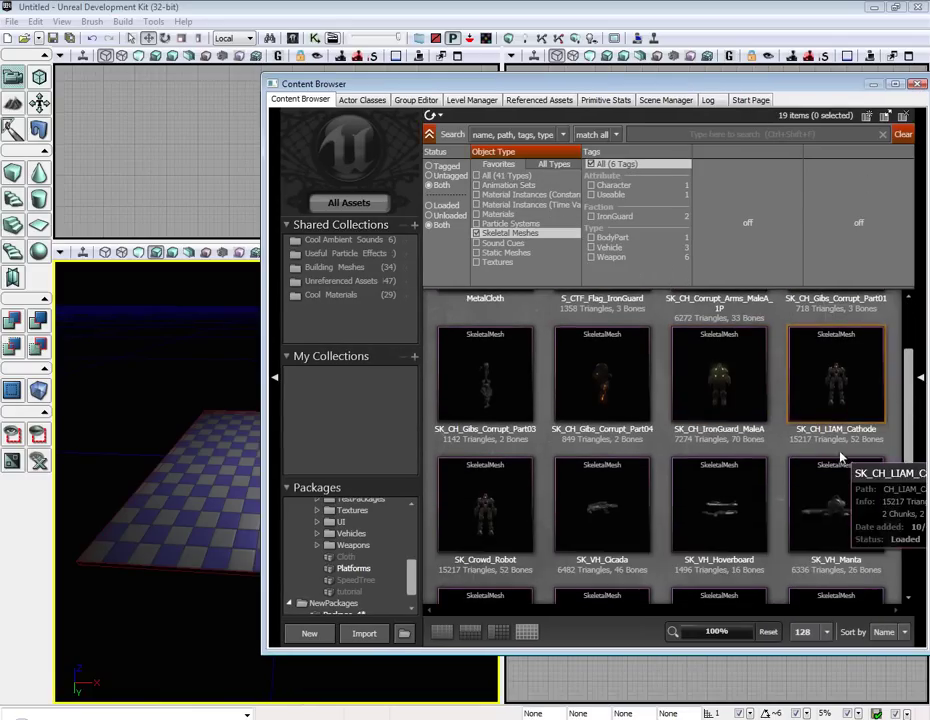
pyautogui.scroll(-1, 600, 500)
pyautogui.scroll(1, 569, 490)
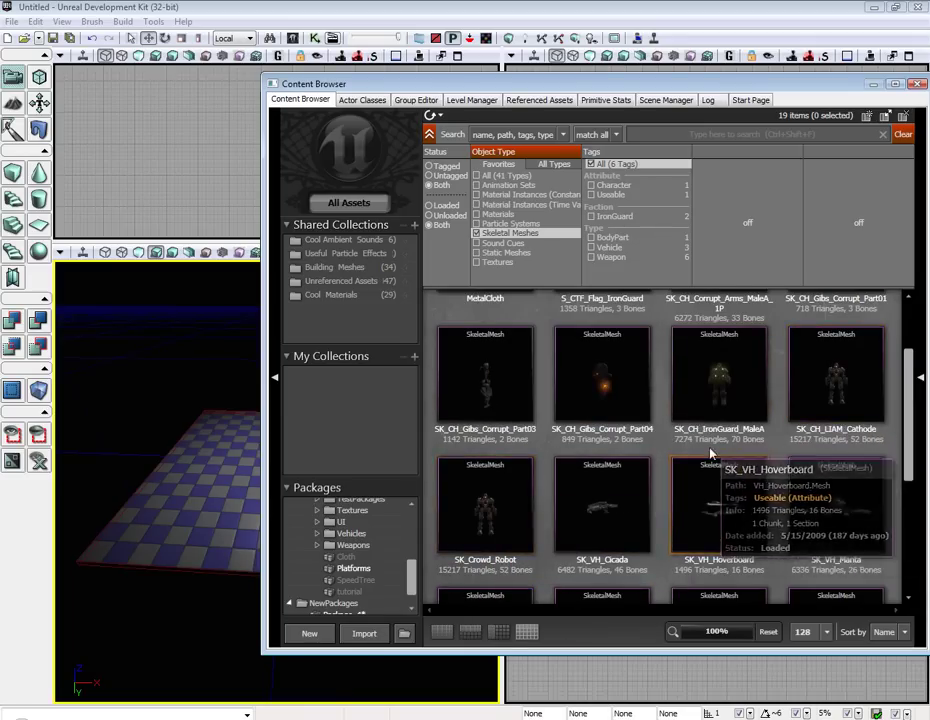
pyautogui.click(719, 380)
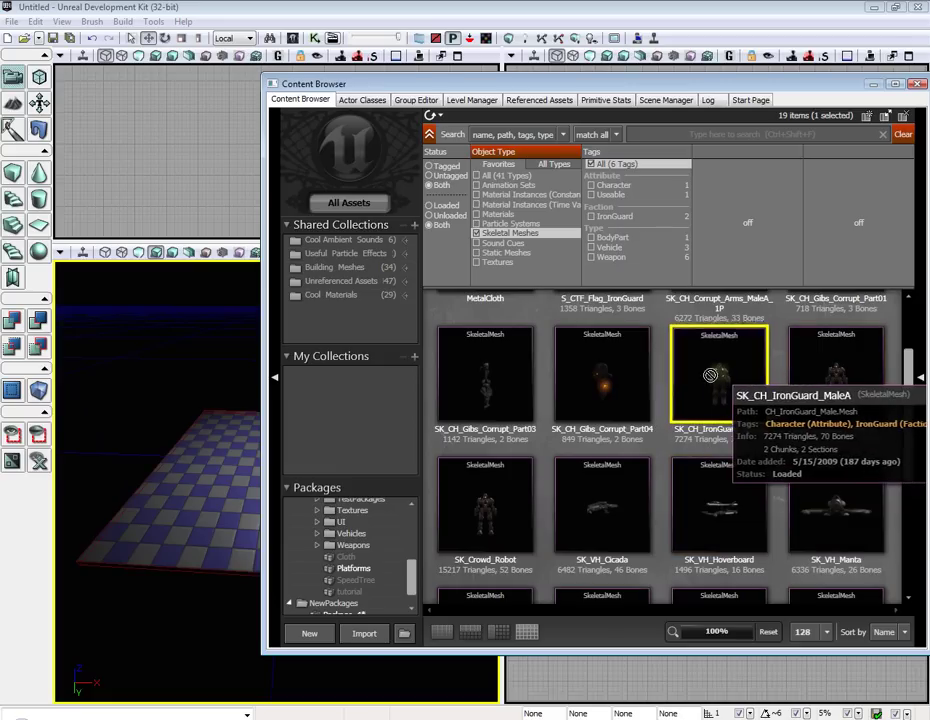
pyautogui.moveTo(719, 380); pyautogui.dragTo(199, 463)
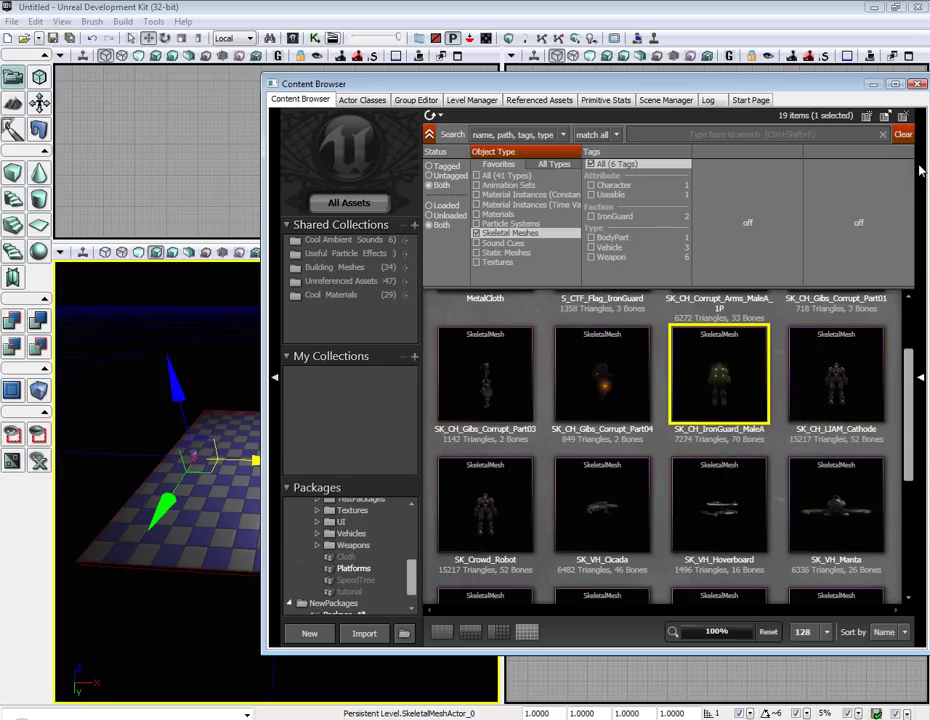
pyautogui.click(915, 88)
# - Adjust the height and position of the IronGuard character so it stands on the floor at its left edge
pyautogui.moveTo(220, 388); pyautogui.dragTo(182, 400, button='right')
pyautogui.moveTo(648, 160); pyautogui.dragTo(822, 156, button='right')
pyautogui.scroll(-6, 671, 208)
pyautogui.scroll(4, 630, 154)
pyautogui.moveTo(666, 113); pyautogui.dragTo(666, 51)
pyautogui.scroll(7, 661, 134)
pyautogui.keyDown('ctrl'); pyautogui.moveTo(680, 164); pyautogui.dragTo(680, 178); pyautogui.keyUp('ctrl')
pyautogui.moveTo(324, 416); pyautogui.dragTo(322, 418, button='right')
pyautogui.moveTo(326, 430); pyautogui.dragTo(282, 433)
pyautogui.moveTo(332, 355)
pyautogui.mouseDown(button='right')
pyautogui.moveTo(332, 374)
pyautogui.moveTo(348, 363)
pyautogui.mouseUp(button='right')
pyautogui.click(332, 355)
# - Open UnrealKismet and create a new Matinee object in the main sequence
pyautogui.click(61, 24)
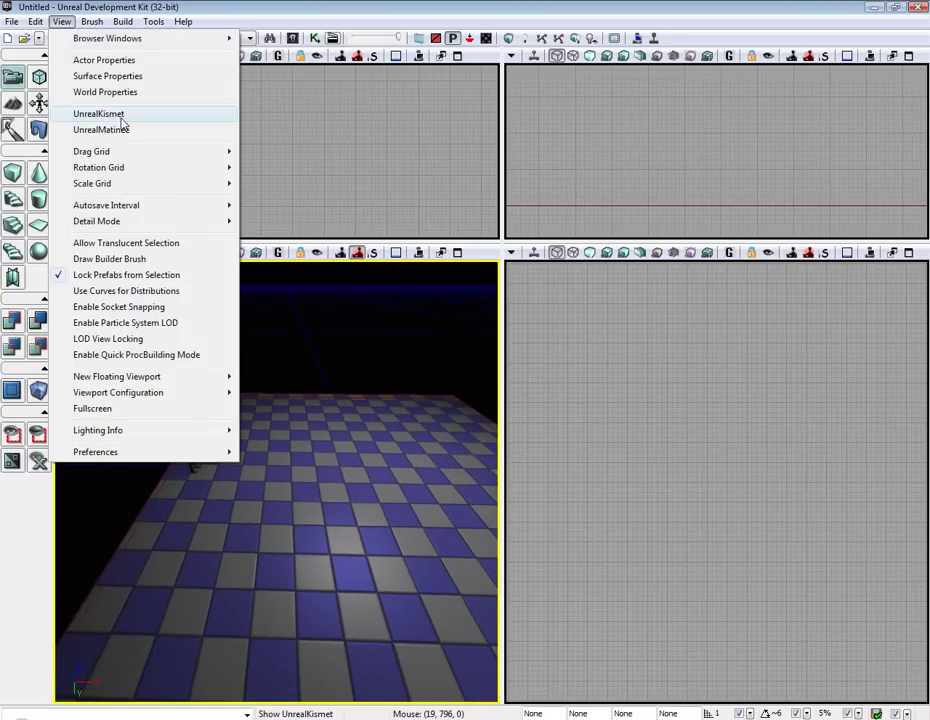
pyautogui.click(100, 114)
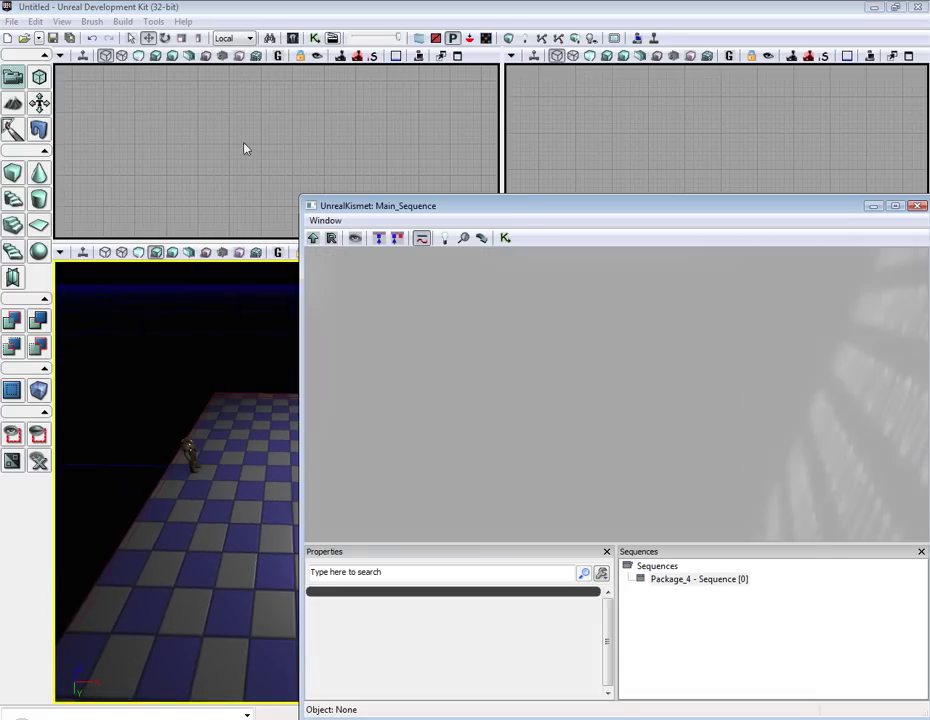
pyautogui.rightClick(528, 349)
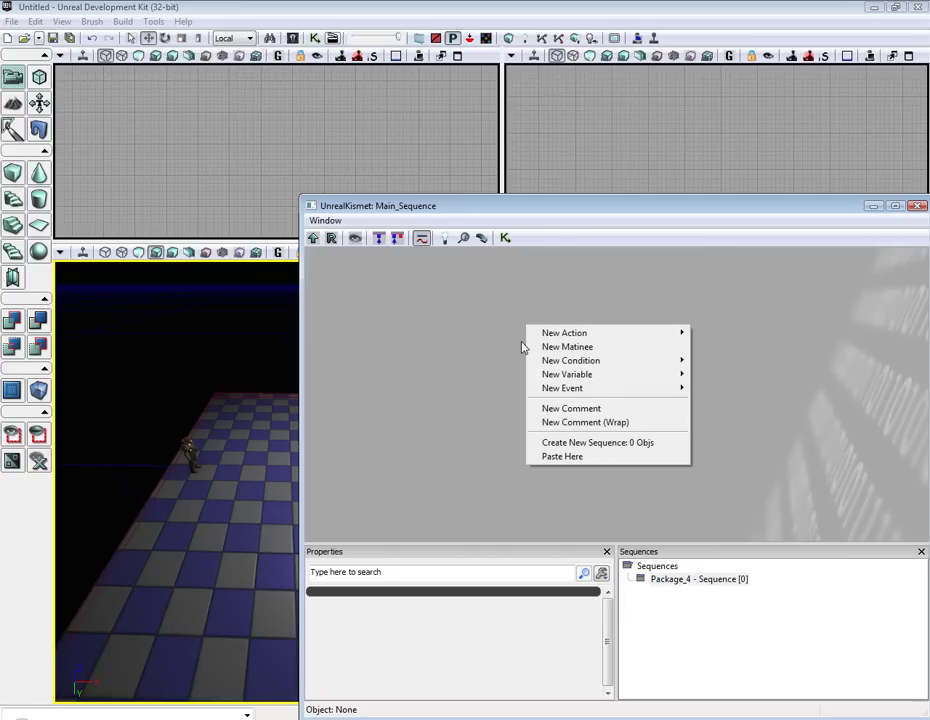
pyautogui.click(592, 347)
pyautogui.click(399, 380)
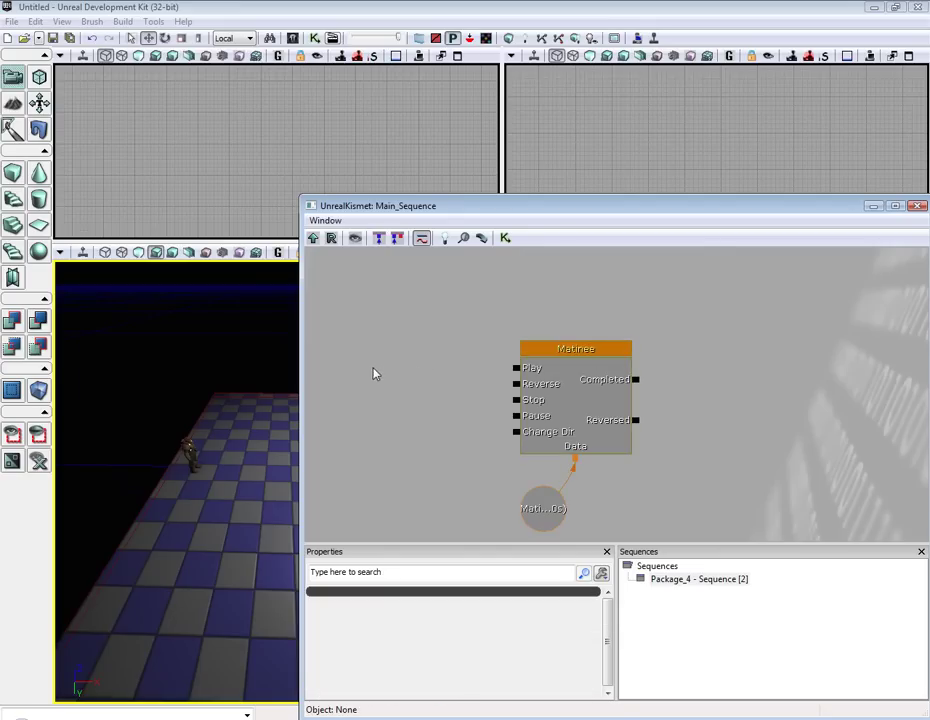
# - Add a Level Loaded event and connect its Loaded and Visible output to the Matinee's Play input
pyautogui.rightClick(367, 374)
pyautogui.moveTo(440, 415)
pyautogui.click(566, 468)
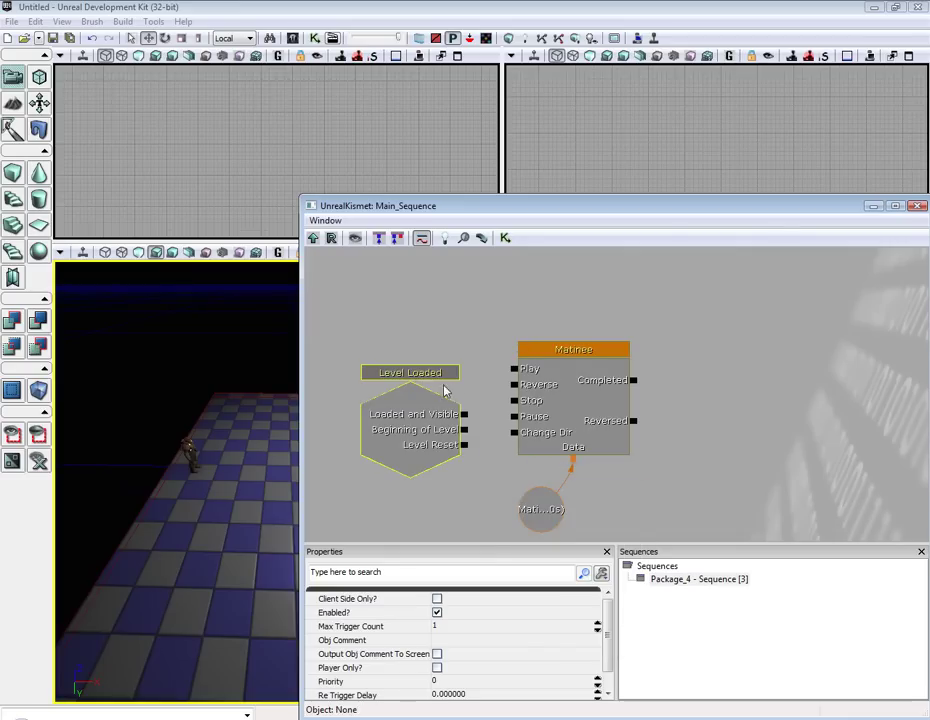
pyautogui.moveTo(418, 376); pyautogui.dragTo(511, 371)
pyautogui.click(397, 374)
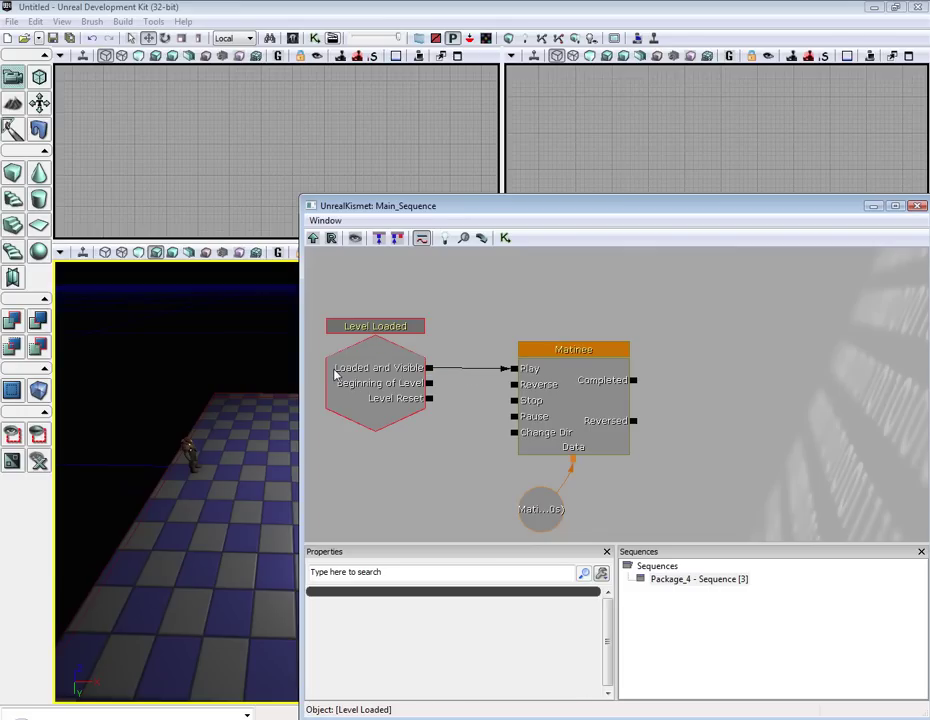
# - Open the Matinee for editing, minimize Kismet and move the Matinee window clear of the perspective view
pyautogui.click(579, 360)
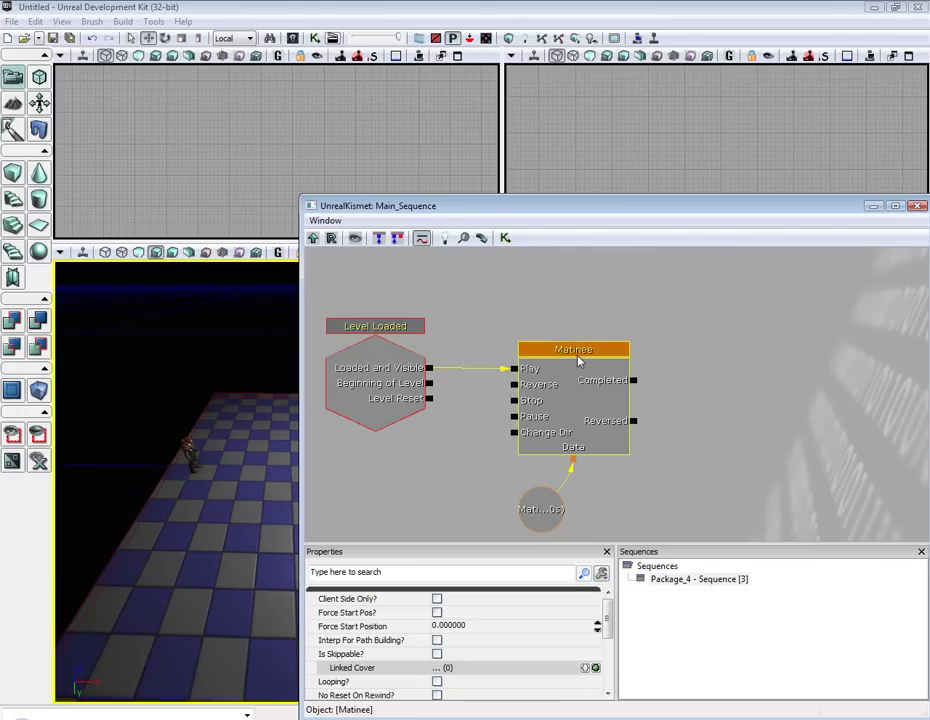
pyautogui.doubleClick(578, 360)
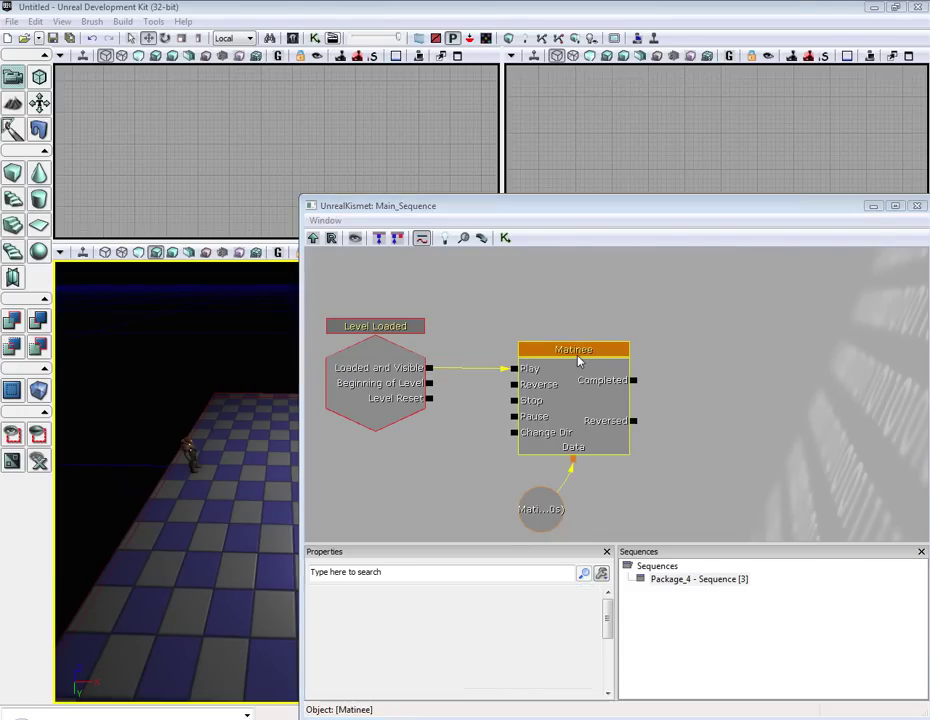
pyautogui.click(862, 216)
pyautogui.click(873, 205)
pyautogui.moveTo(338, 15); pyautogui.dragTo(602, 148)
# - Add a new skeletal mesh group named Player for the IronGuard character in Matinee
pyautogui.click(191, 446)
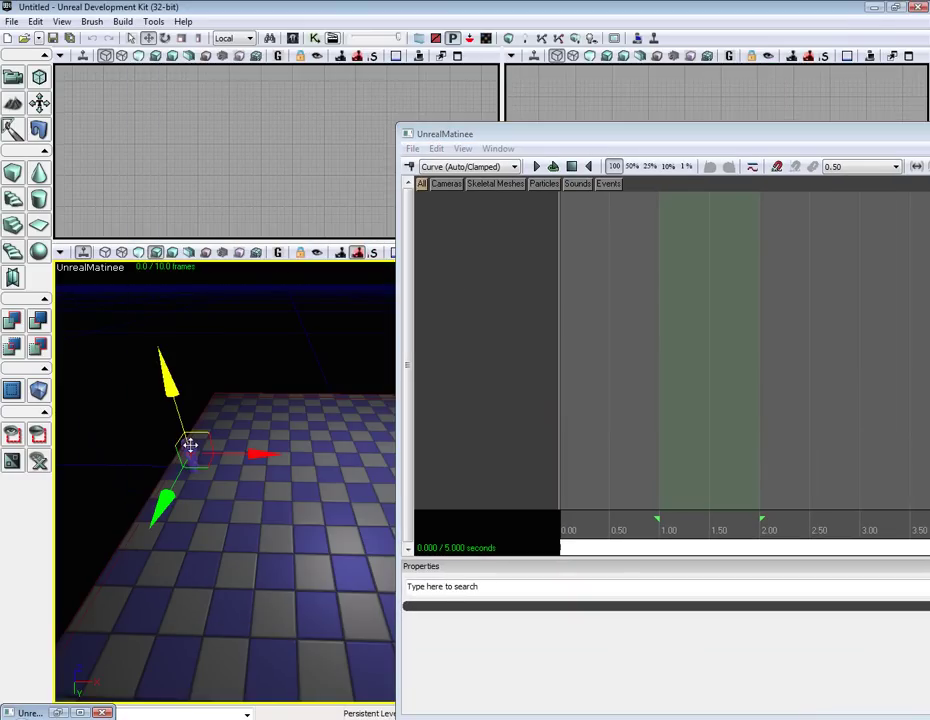
pyautogui.rightClick(483, 244)
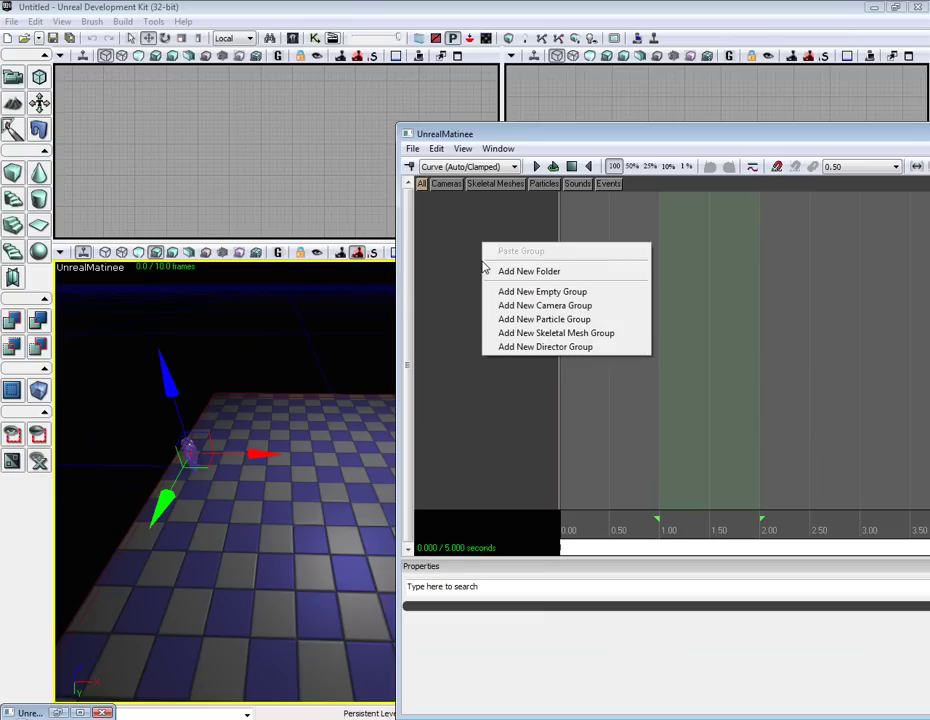
pyautogui.click(573, 334)
pyautogui.write('Player')
pyautogui.press('Return')
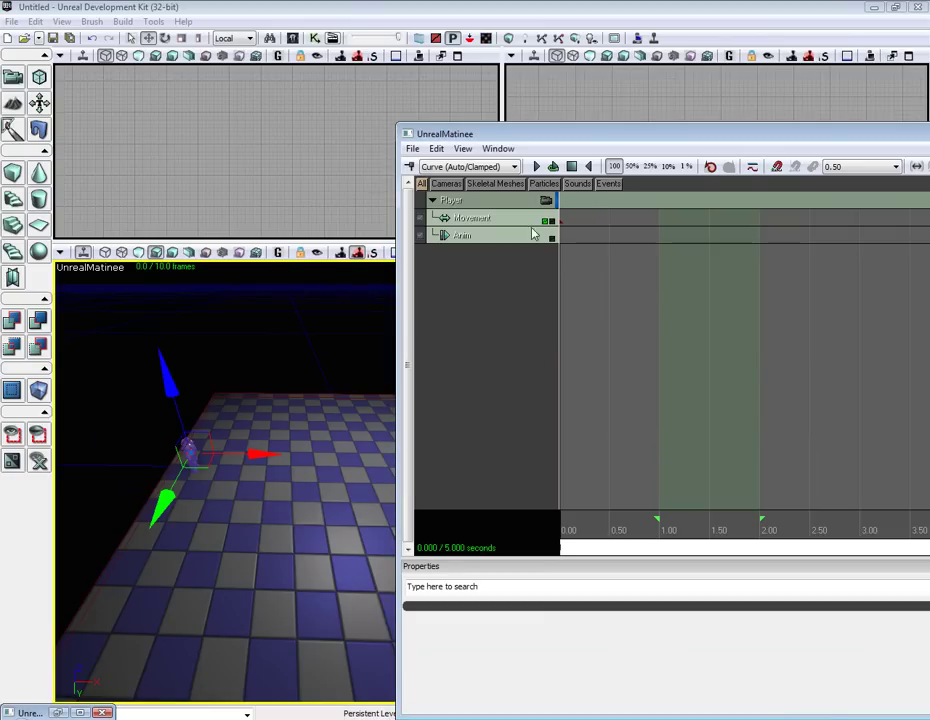
# - Add a second key to the Player group's Movement track at 5.00 seconds
pyautogui.click(562, 221)
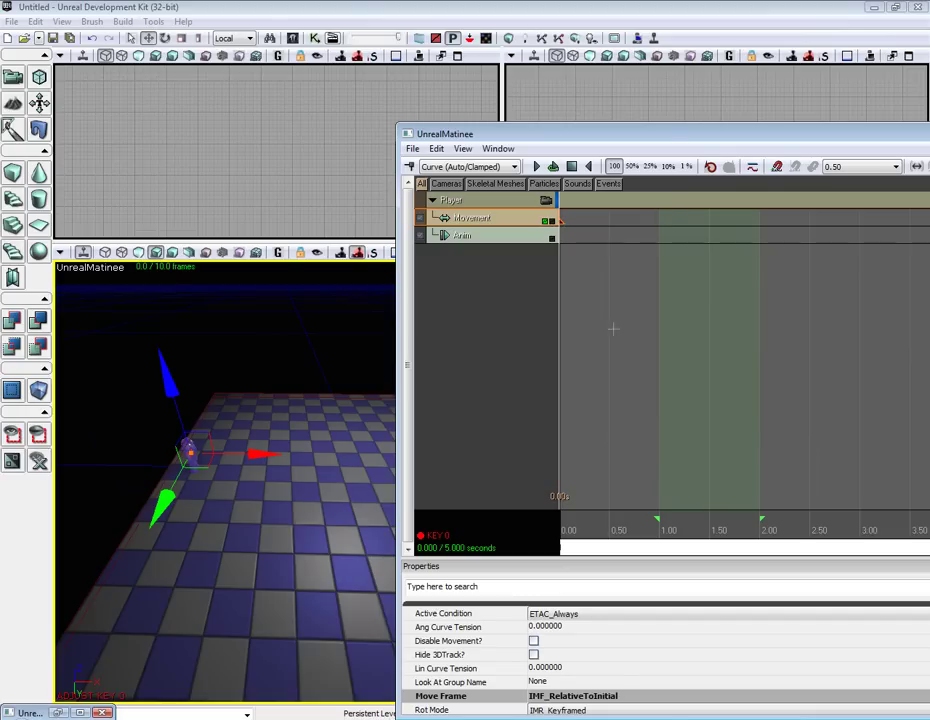
pyautogui.moveTo(553, 522); pyautogui.dragTo(834, 530)
pyautogui.moveTo(747, 130); pyautogui.dragTo(285, 58)
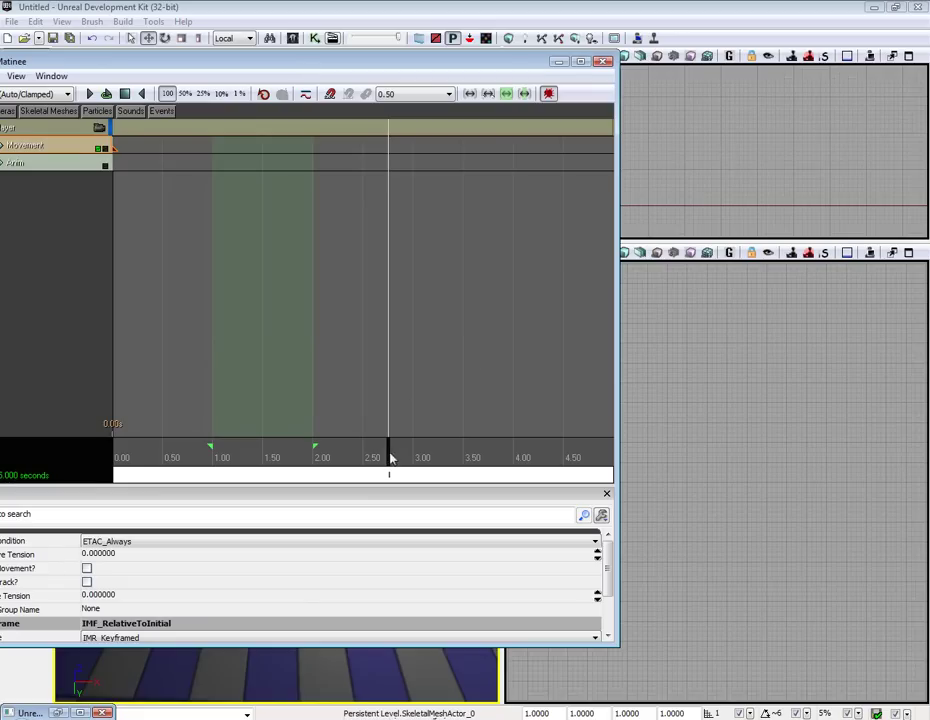
pyautogui.moveTo(391, 458); pyautogui.dragTo(615, 455)
pyautogui.moveTo(303, 65); pyautogui.dragTo(513, 65)
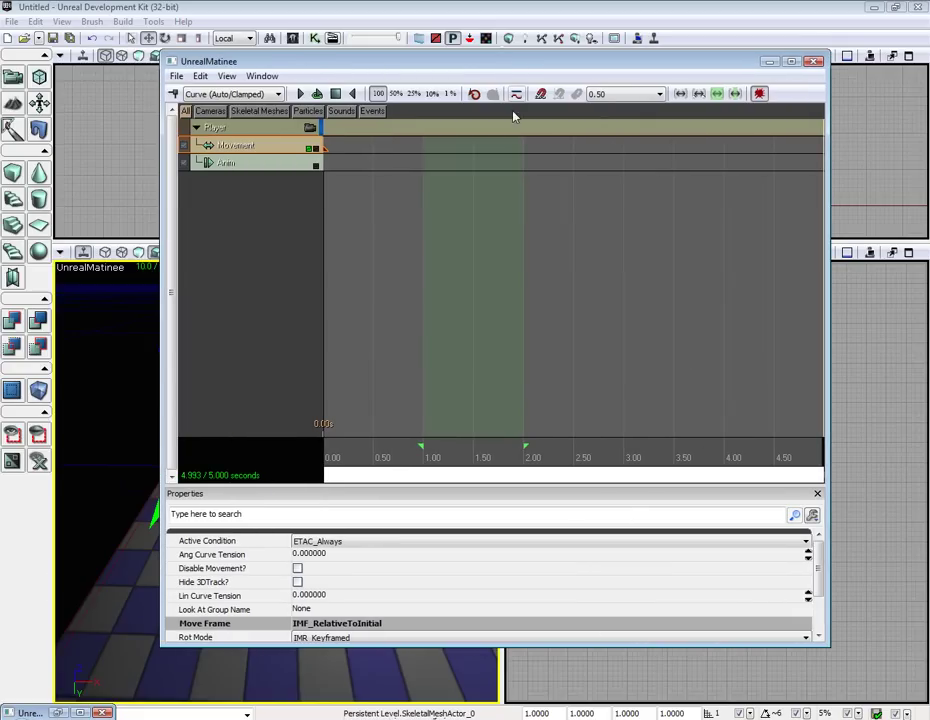
pyautogui.moveTo(430, 477); pyautogui.dragTo(822, 460)
pyautogui.click(772, 458)
pyautogui.press('Return')
# - Move the character along X to the opposite edge of the floor for the 5-second movement key
pyautogui.moveTo(376, 69); pyautogui.dragTo(749, 229)
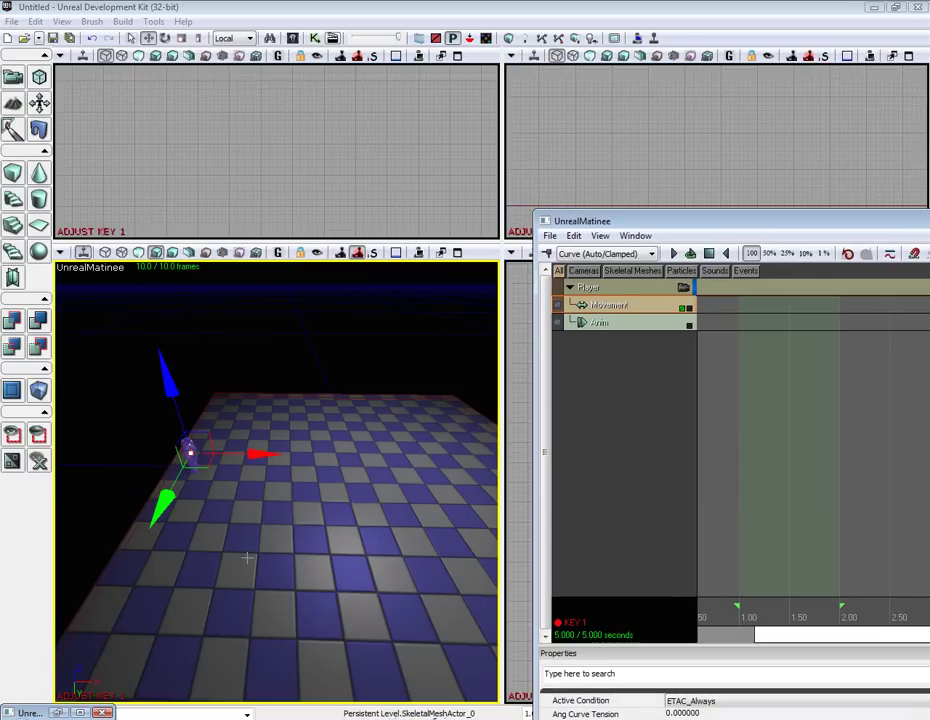
pyautogui.moveTo(251, 461); pyautogui.dragTo(405, 461)
pyautogui.moveTo(405, 461); pyautogui.dragTo(495, 461, button='right')
pyautogui.moveTo(270, 448); pyautogui.dragTo(189, 448, button='right')
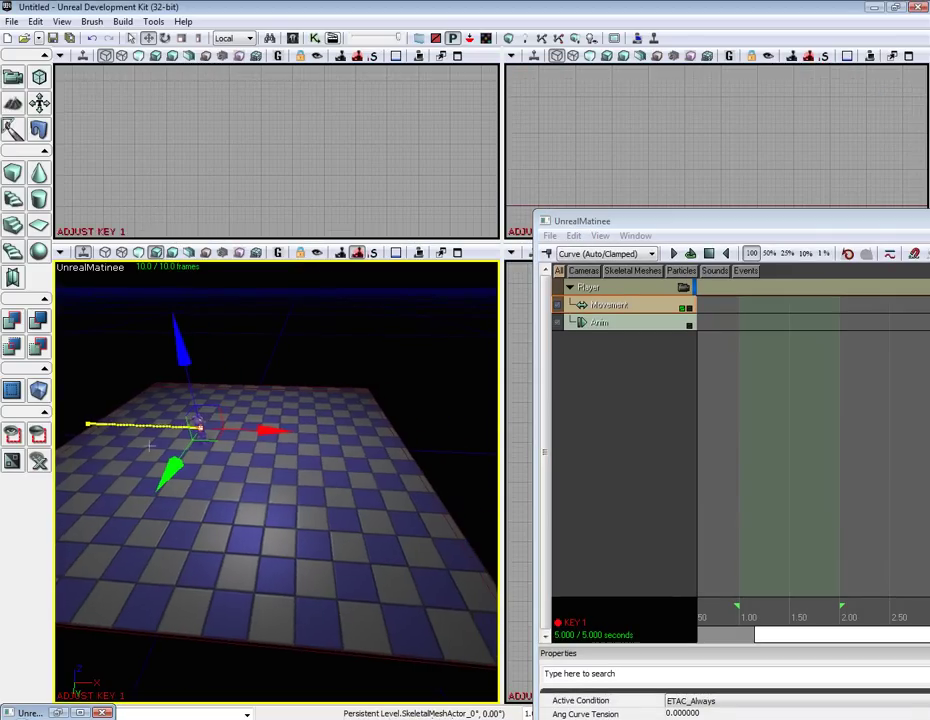
pyautogui.moveTo(268, 432); pyautogui.dragTo(466, 437)
pyautogui.moveTo(248, 367)
pyautogui.mouseDown()
pyautogui.moveTo(215, 367)
pyautogui.moveTo(247, 367)
pyautogui.mouseUp()
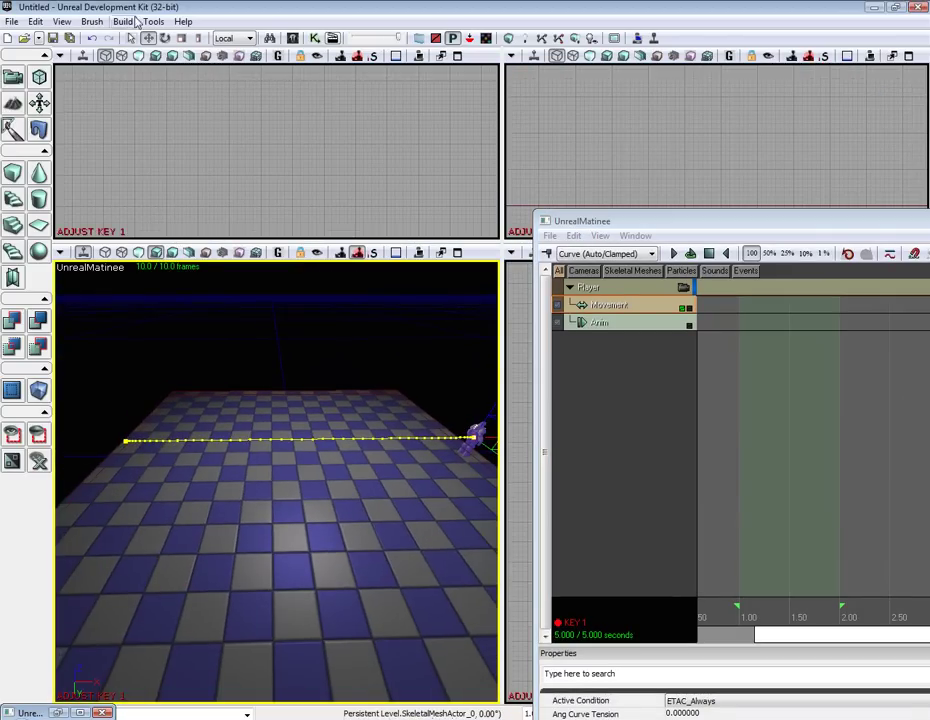
# - Build the level lighting at Preview quality with Use Lightmass turned off and dismiss the map check
pyautogui.click(153, 22)
pyautogui.moveTo(93, 23)
pyautogui.click(150, 70)
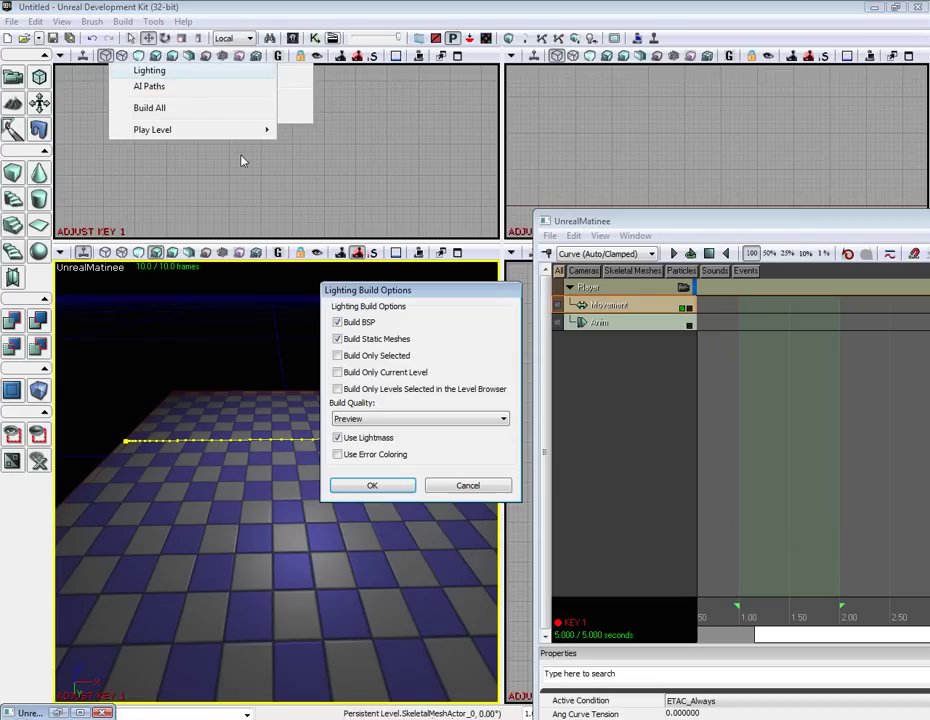
pyautogui.click(357, 441)
pyautogui.click(372, 485)
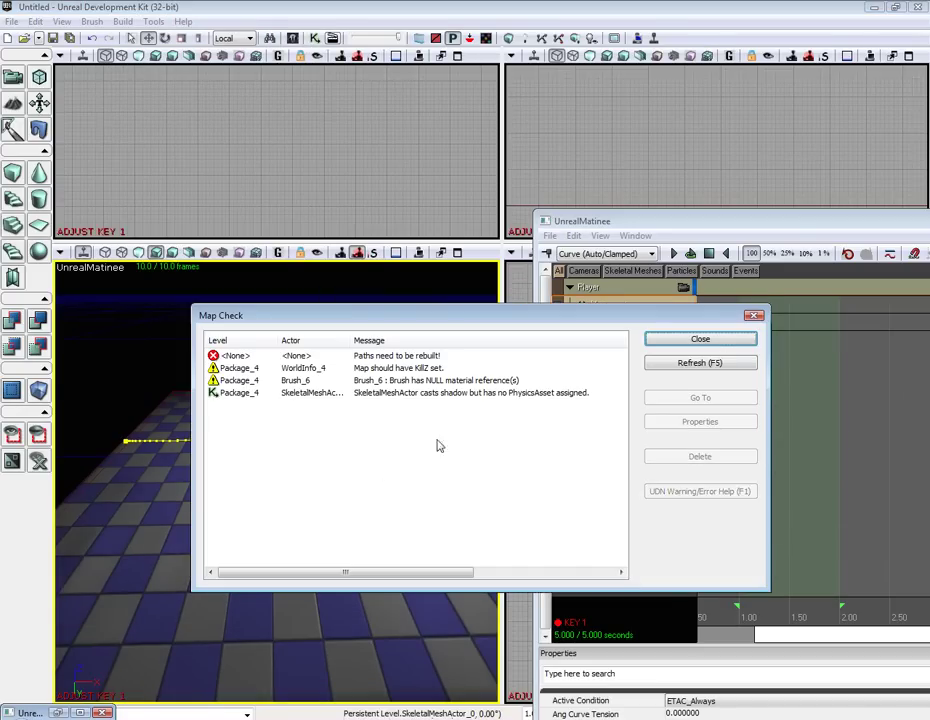
pyautogui.click(711, 344)
# - Play the Matinee sequence and examine the character's movement across the floor
pyautogui.moveTo(758, 224); pyautogui.dragTo(739, 151)
pyautogui.click(671, 179)
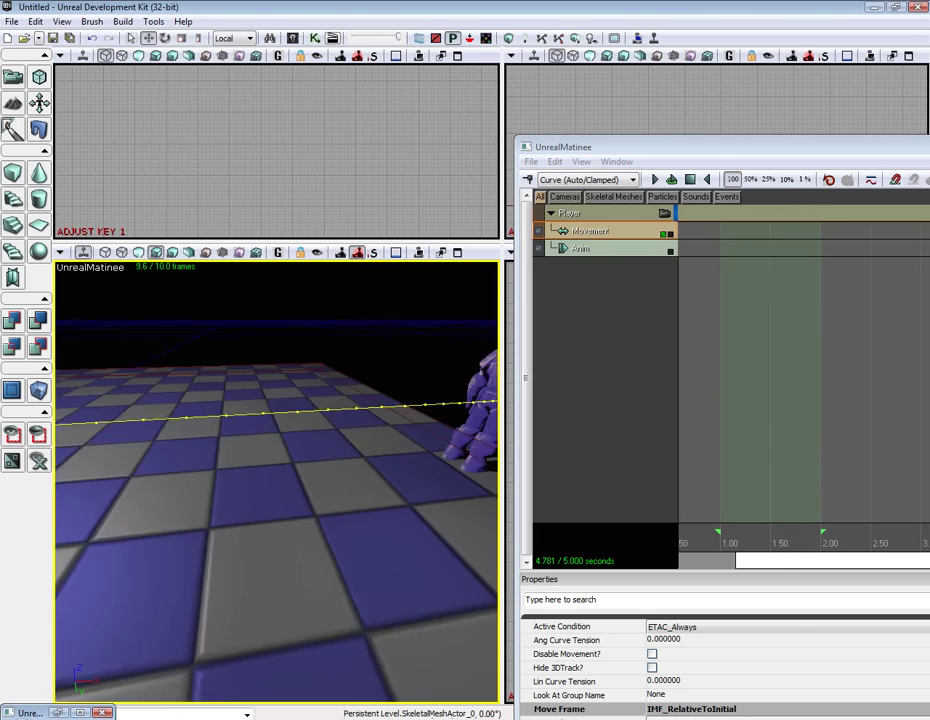
pyautogui.moveTo(384, 350); pyautogui.dragTo(375, 327)
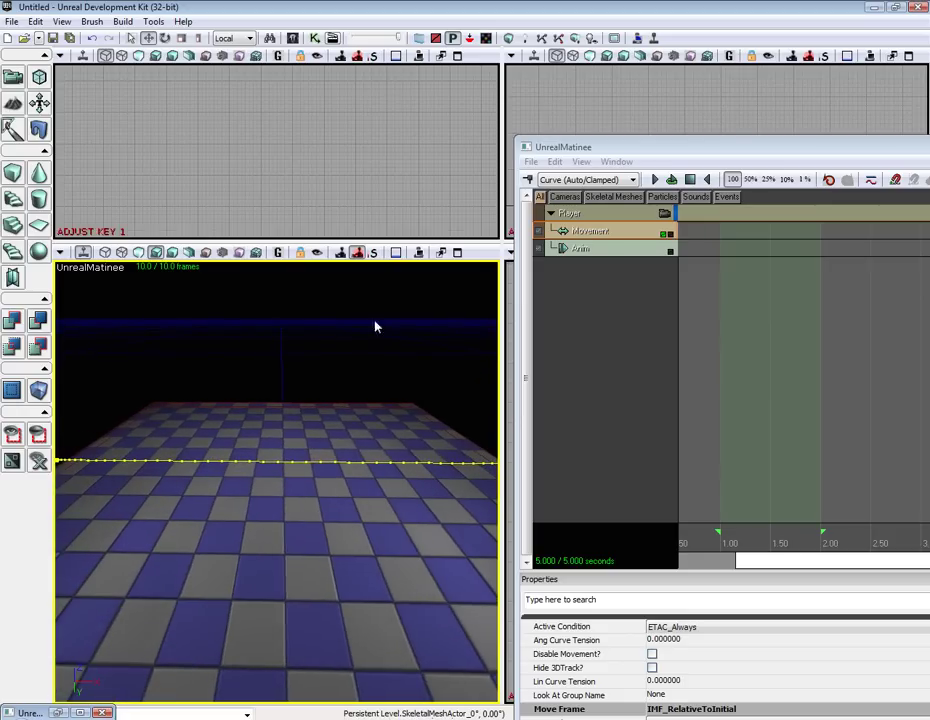
# - Stop the Matinee playback, search all object types in the Content Browser for "AnimSet" and select K_AnimHuman_BaseMale
pyautogui.click(691, 181)
pyautogui.moveTo(281, 384); pyautogui.dragTo(330, 386)
pyautogui.click(61, 21)
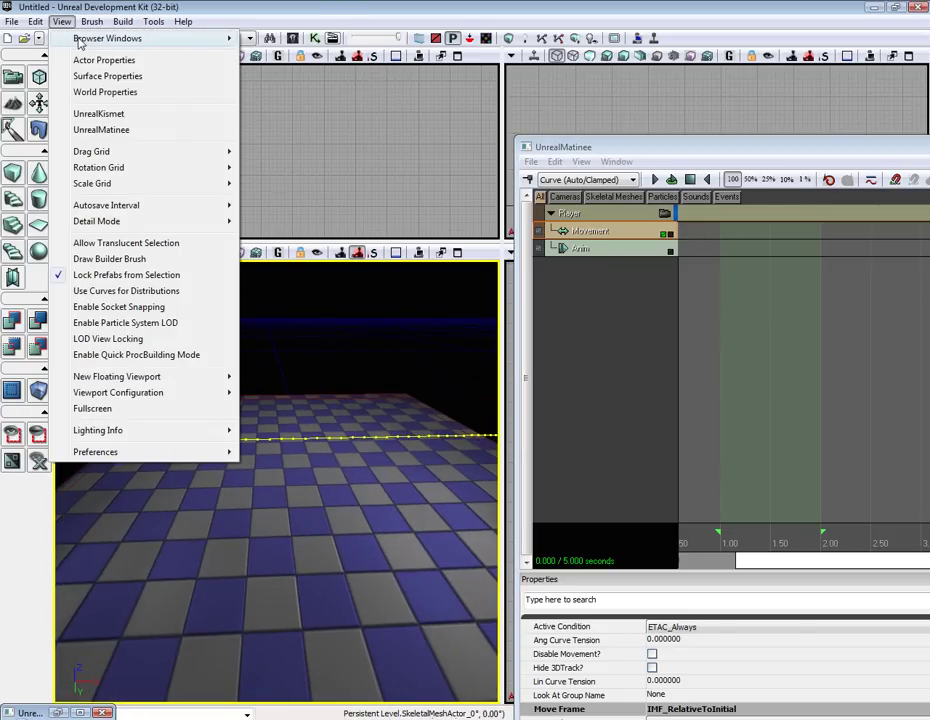
pyautogui.moveTo(79, 40)
pyautogui.click(262, 40)
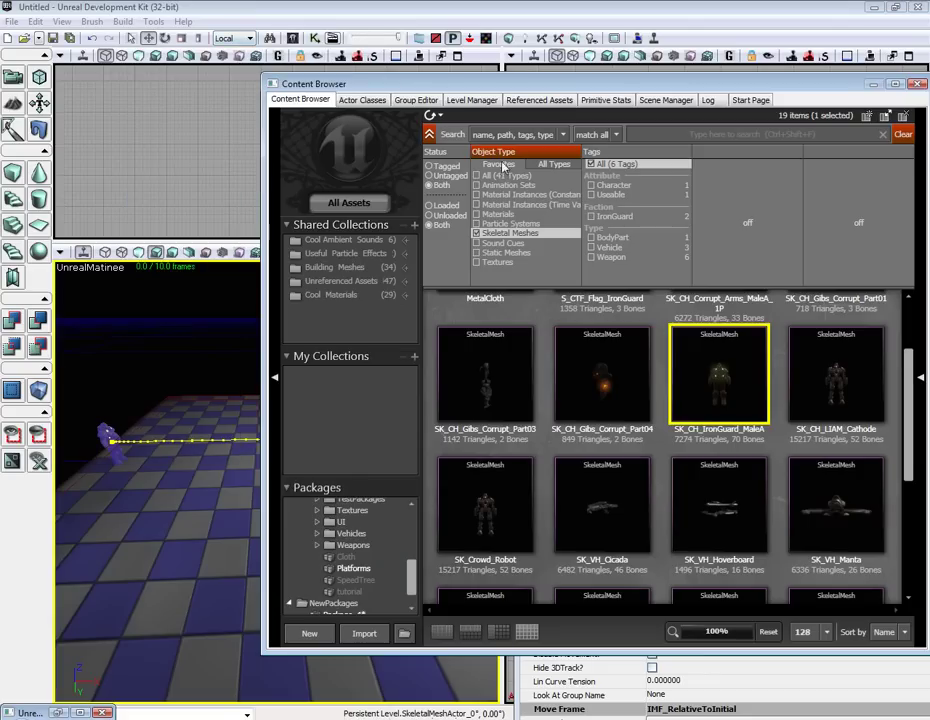
pyautogui.click(505, 175)
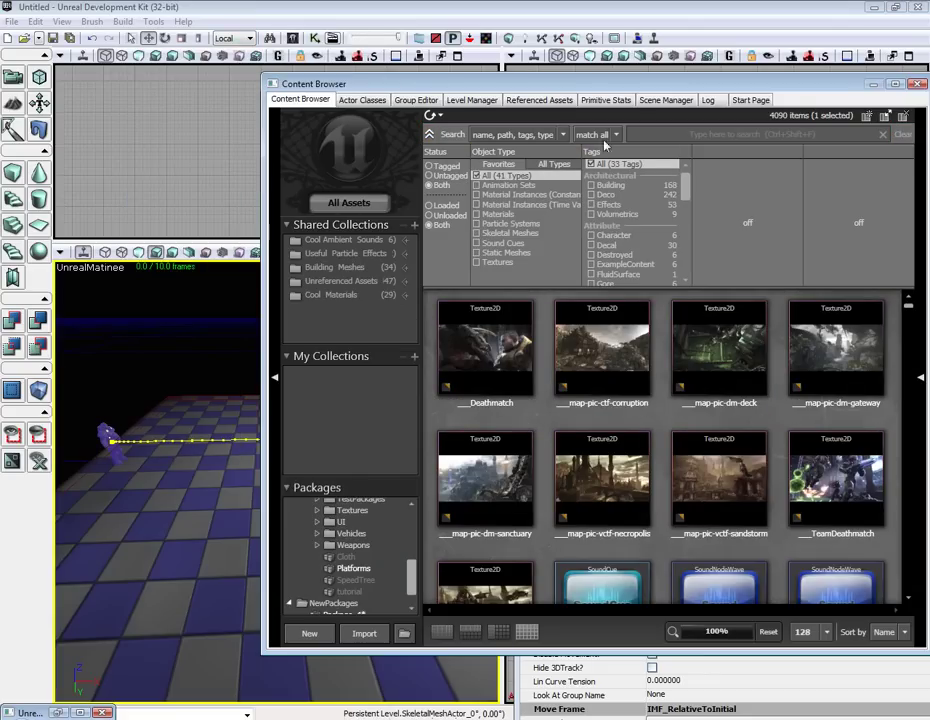
pyautogui.write('AnimSet')
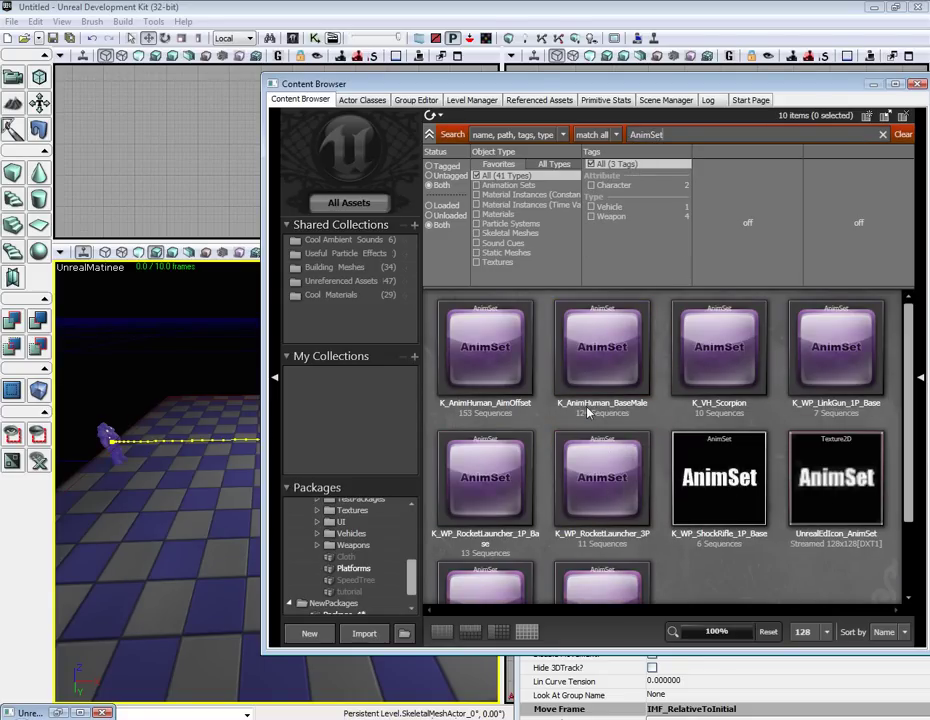
pyautogui.click(605, 350)
# - Select the Player group in Matinee and add one empty entry to its Group Anim Sets
pyautogui.moveTo(816, 102); pyautogui.dragTo(650, 54)
pyautogui.moveTo(843, 155); pyautogui.dragTo(556, 108)
pyautogui.click(350, 168)
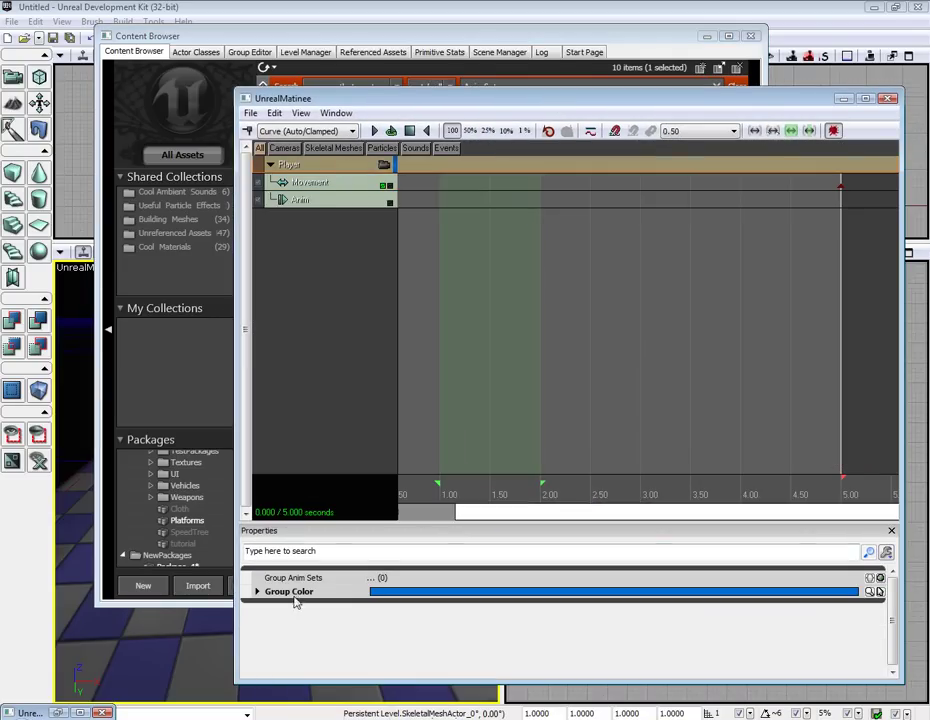
pyautogui.click(879, 578)
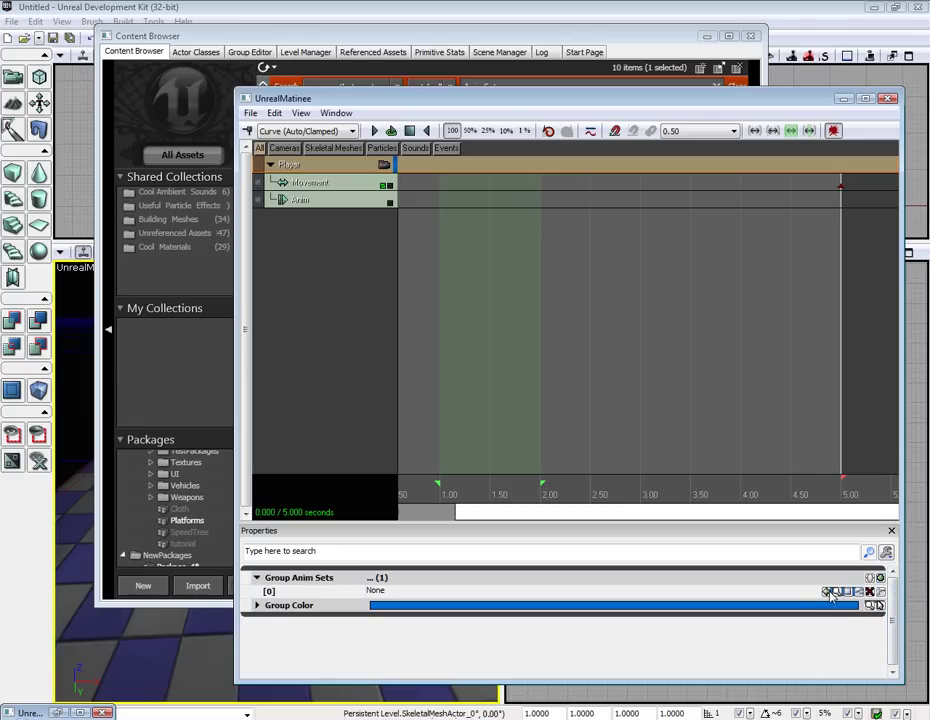
# - Assign the K_AnimHuman_BaseMale AnimSet to entry [0] of the Player group's anim sets and close the Content Browser
pyautogui.click(354, 36)
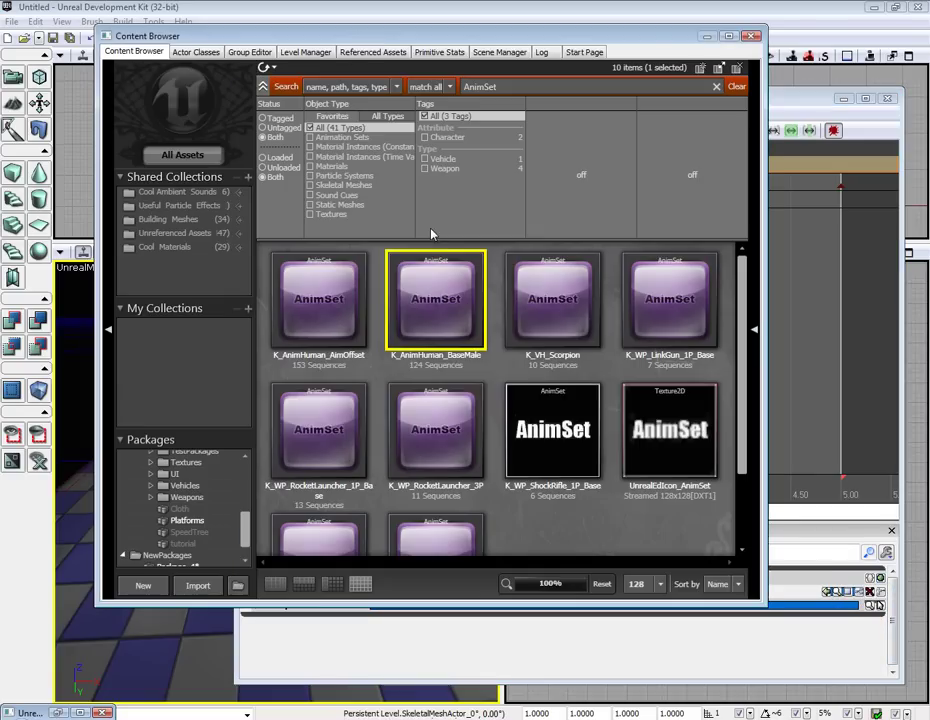
pyautogui.doubleClick(433, 307)
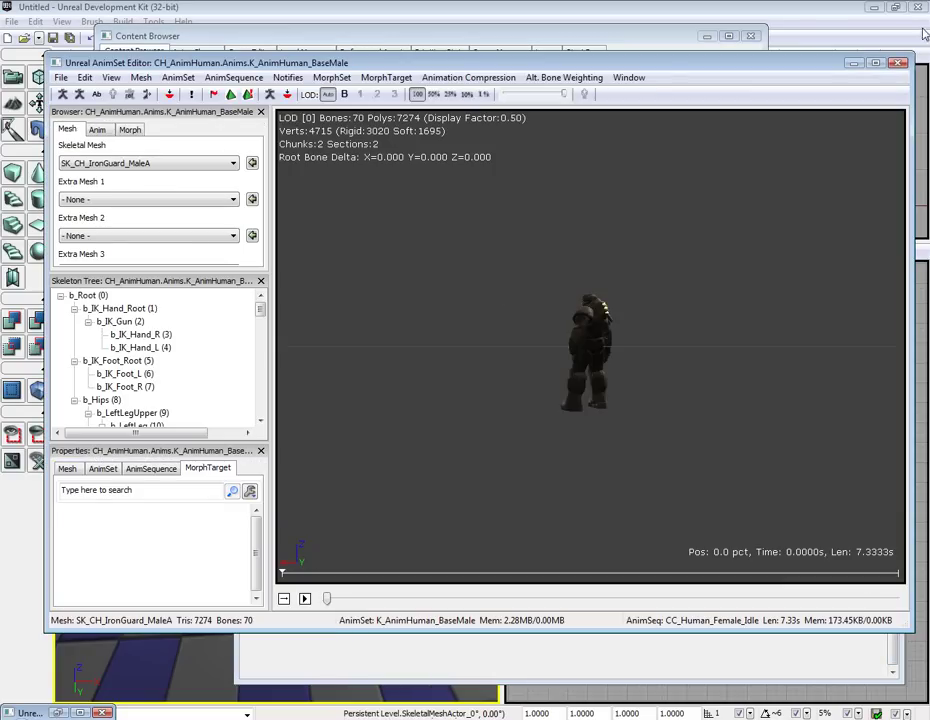
pyautogui.click(899, 62)
pyautogui.click(857, 384)
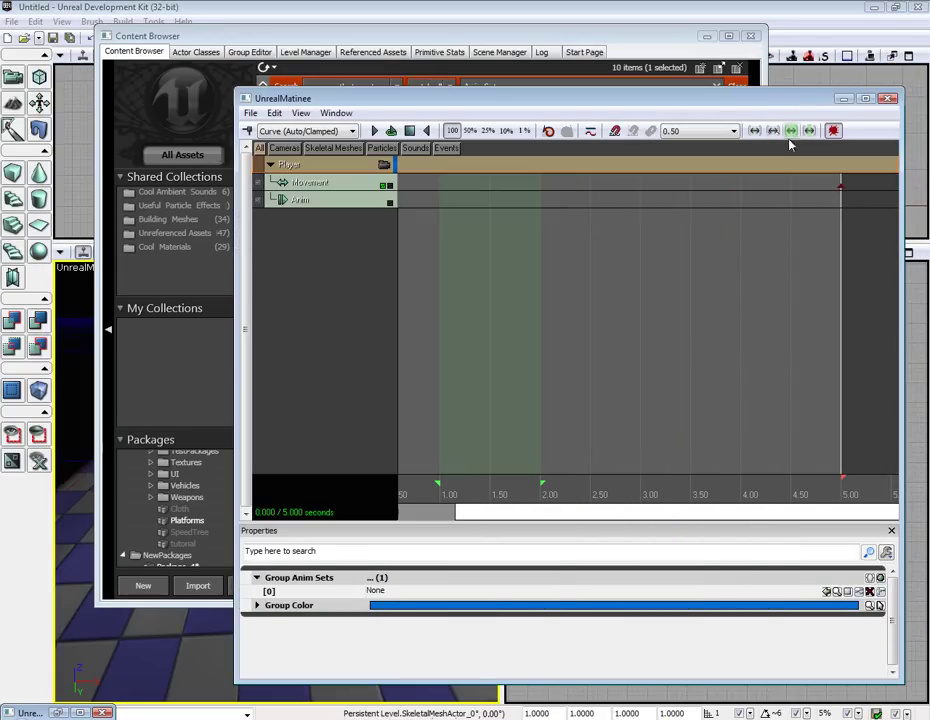
pyautogui.click(826, 592)
pyautogui.click(752, 37)
pyautogui.moveTo(560, 103); pyautogui.dragTo(591, 106)
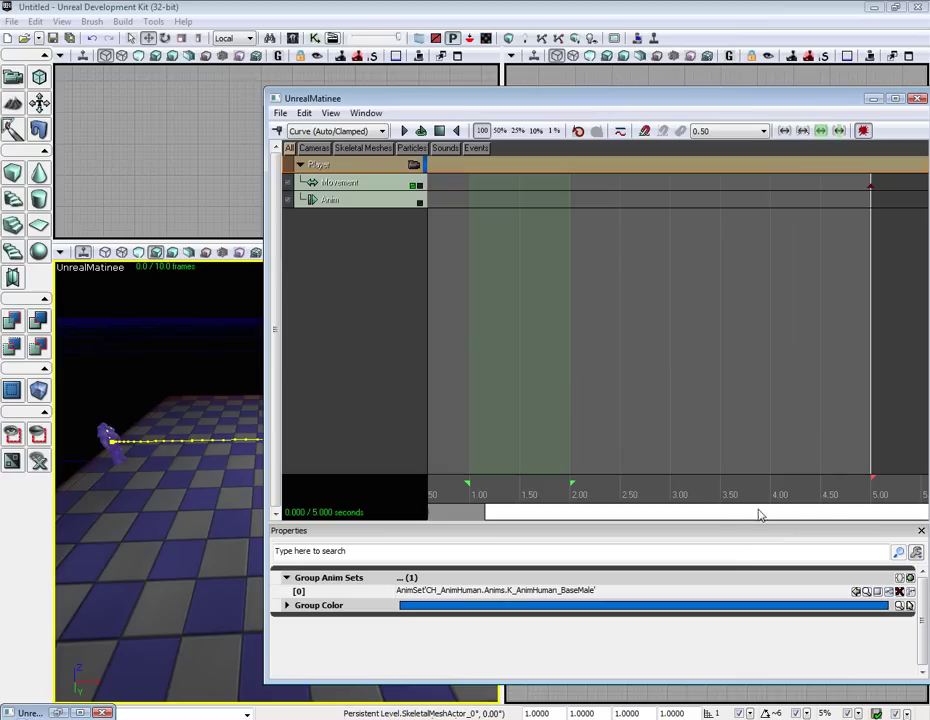
# - Add a crouch_fwd_rif animation key to the Player group's Anim track at 0.00 seconds and play the sequence
pyautogui.moveTo(727, 514); pyautogui.dragTo(624, 513)
pyautogui.moveTo(518, 513); pyautogui.dragTo(506, 515)
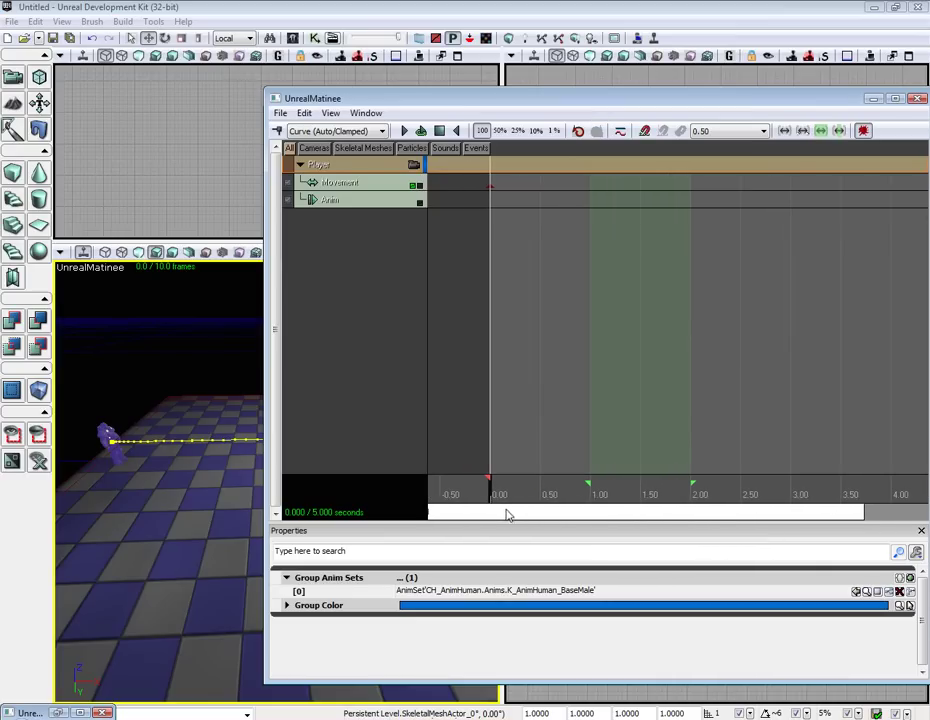
pyautogui.click(355, 201)
pyautogui.click(282, 131)
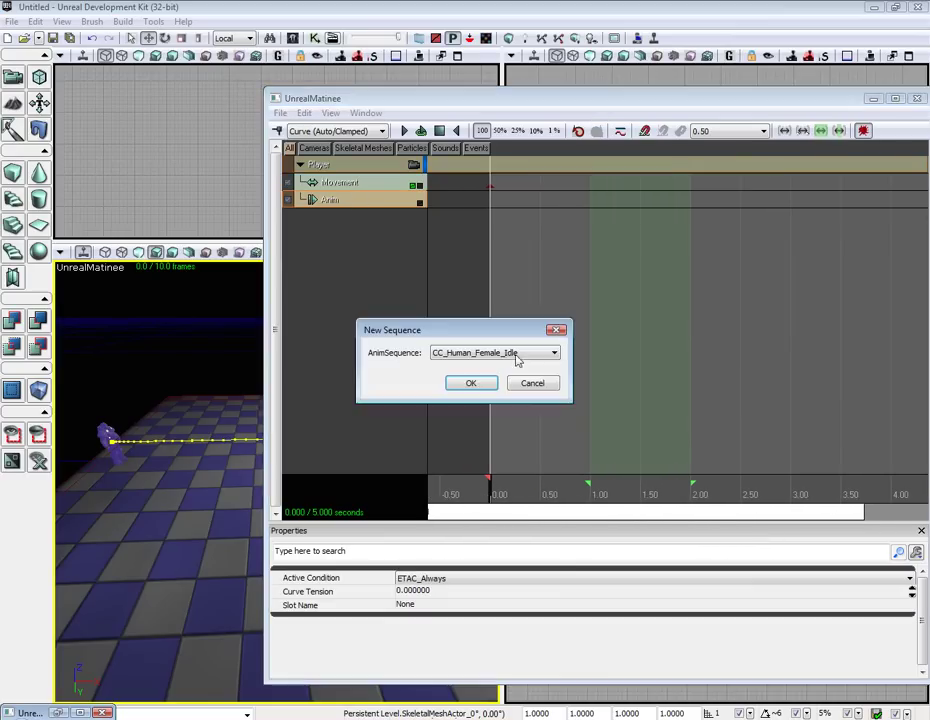
pyautogui.click(554, 352)
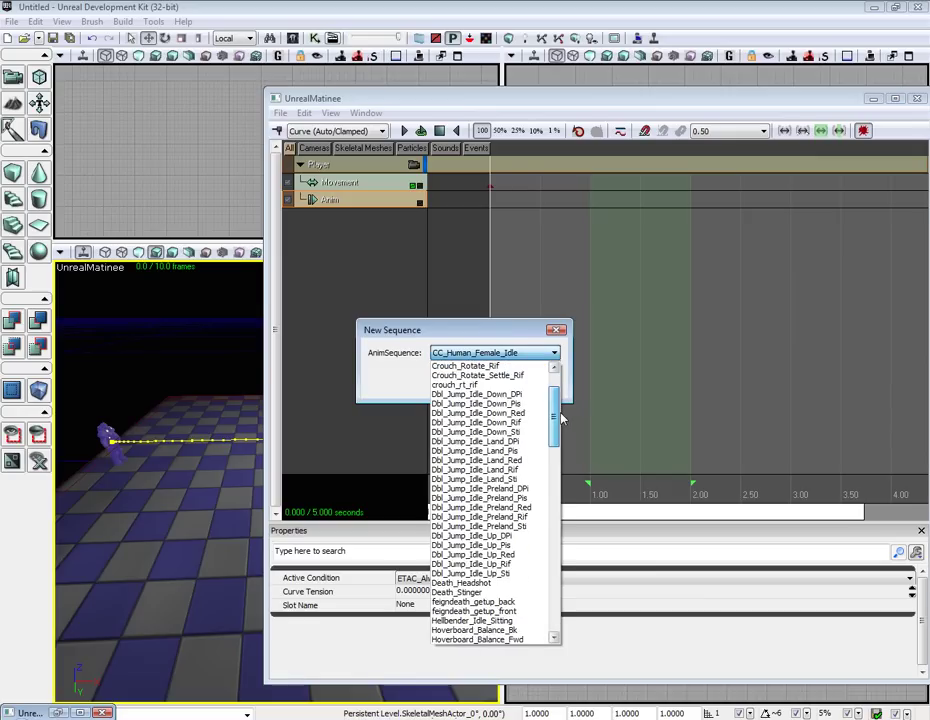
pyautogui.scroll(2, 560, 418)
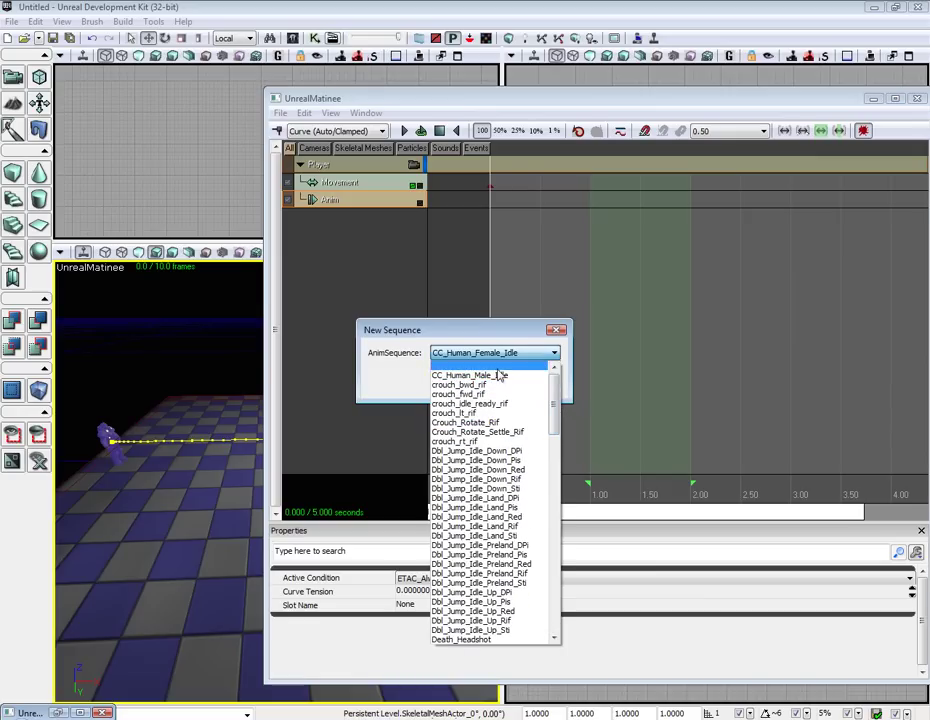
pyautogui.scroll(-3, 503, 408)
pyautogui.scroll(3, 504, 410)
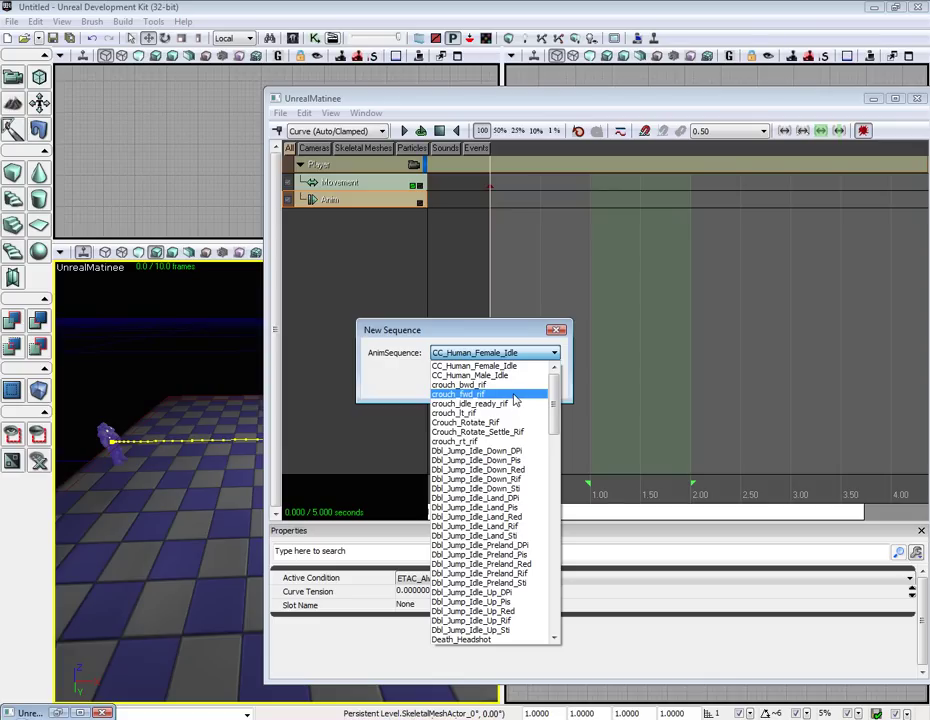
pyautogui.click(516, 400)
pyautogui.click(471, 384)
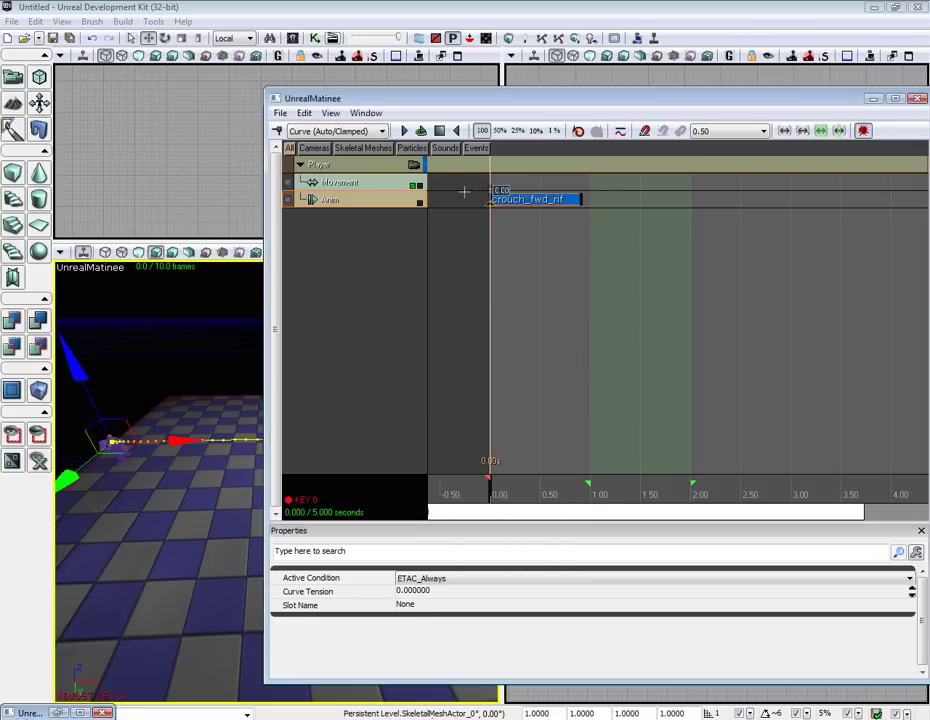
pyautogui.click(405, 131)
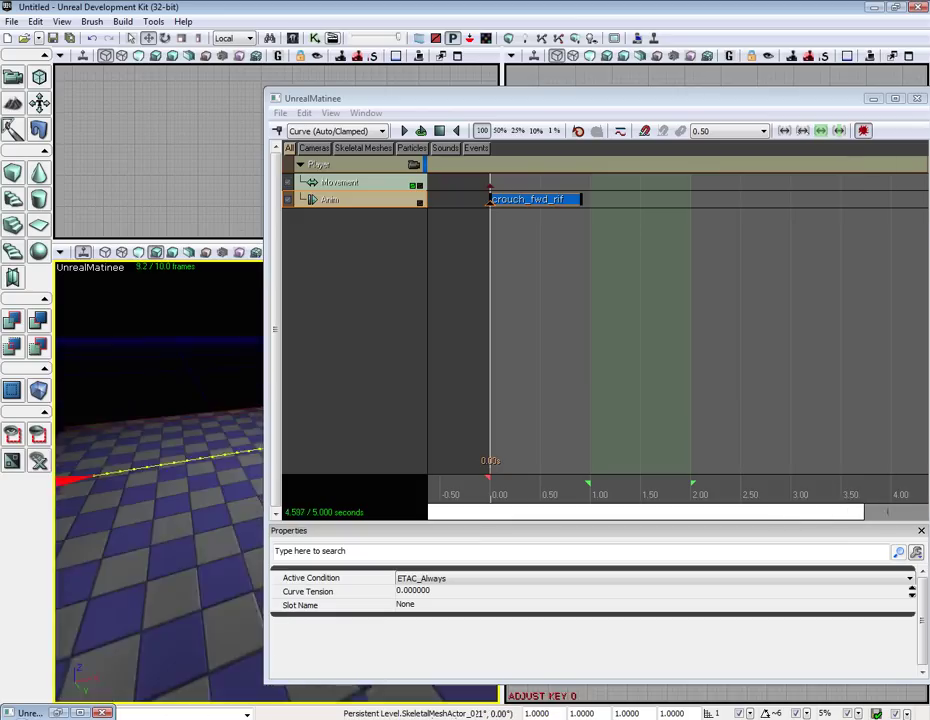
# - Set the crouch_fwd_rif key to looping and play the sequence to check the crouched walk
pyautogui.moveTo(465, 103); pyautogui.dragTo(705, 183)
pyautogui.rightClick(790, 287)
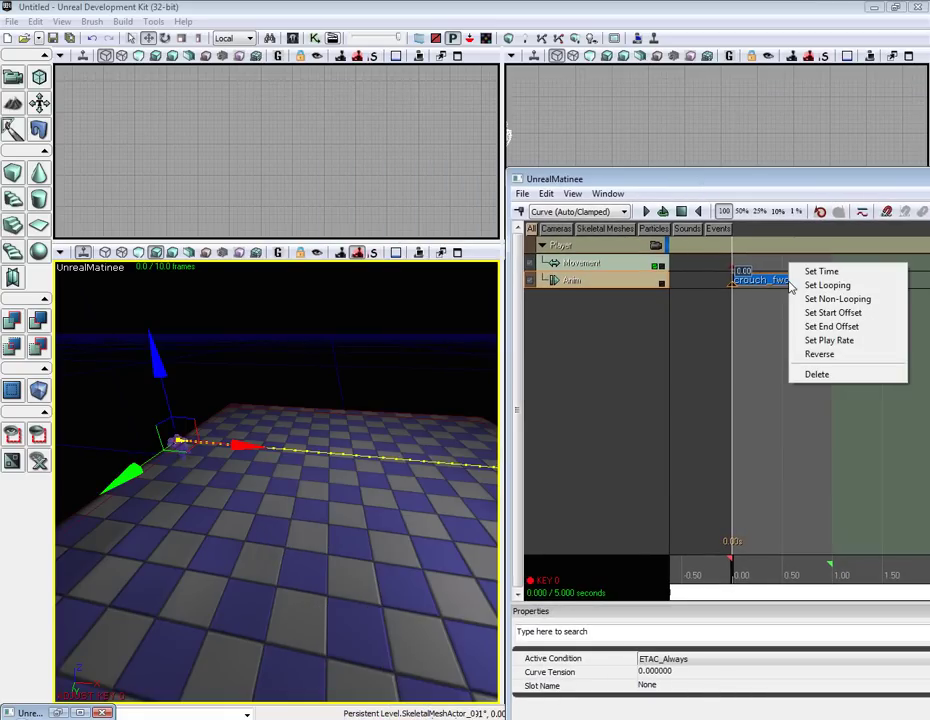
pyautogui.click(758, 285)
pyautogui.rightClick(767, 285)
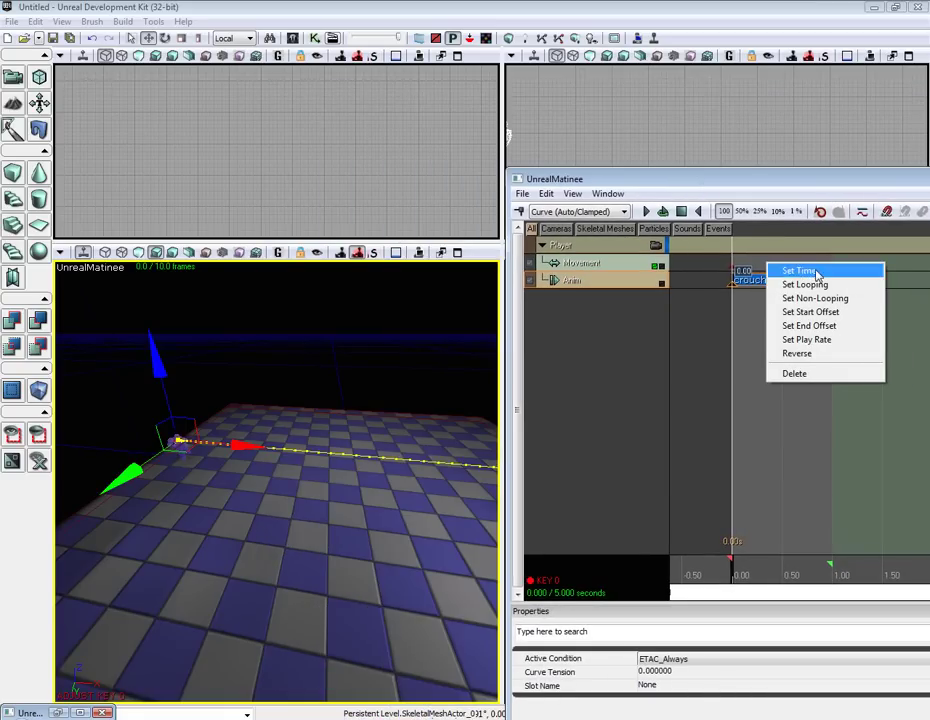
pyautogui.click(810, 285)
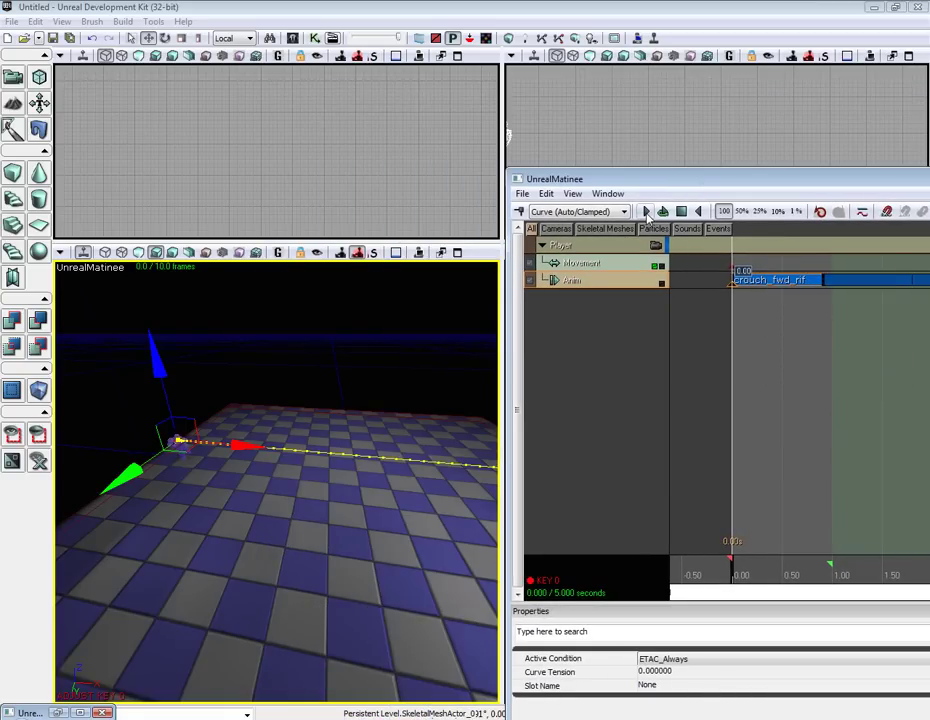
pyautogui.click(646, 212)
pyautogui.moveTo(288, 376); pyautogui.dragTo(378, 368, button='right')
pyautogui.click(682, 212)
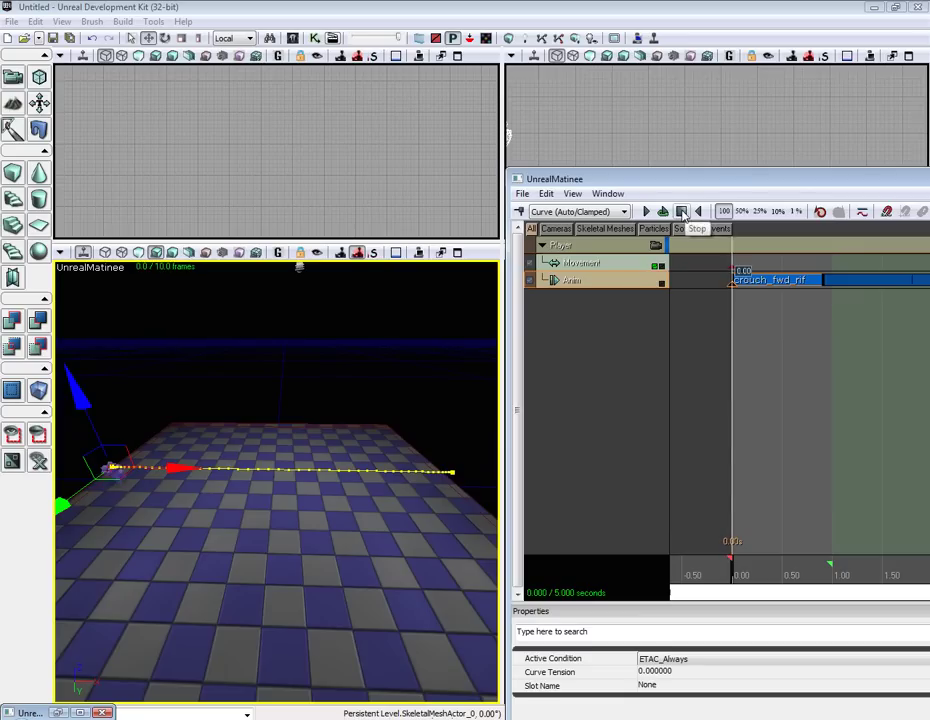
# - Replace the crouch_fwd_rif key on the Anim track with the Run_Fwd_Red animation at 0.00 seconds
pyautogui.moveTo(722, 184); pyautogui.dragTo(592, 150)
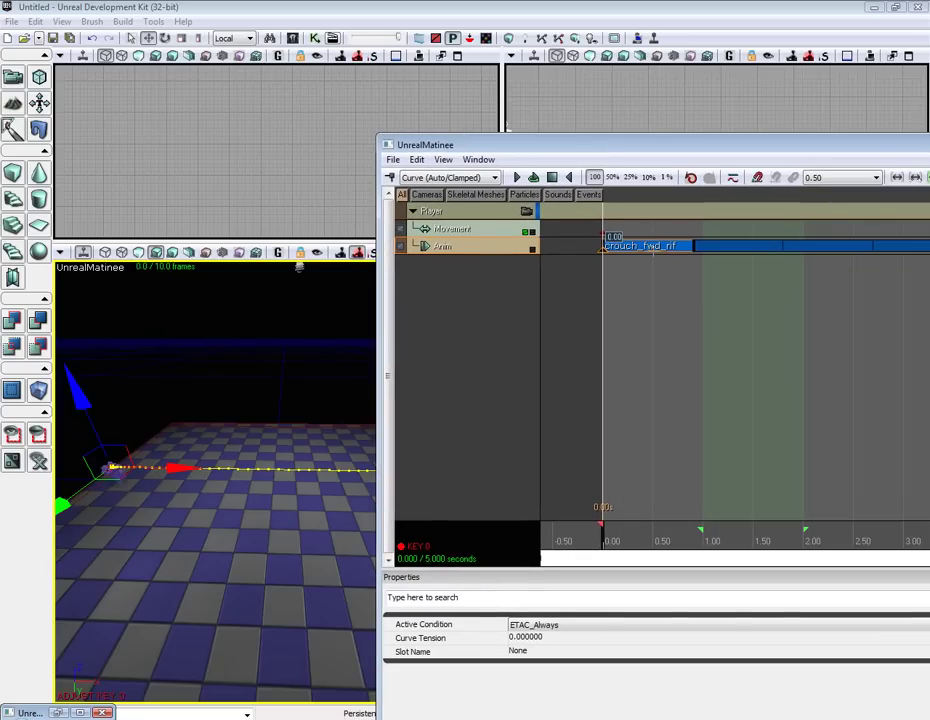
pyautogui.press('Delete')
pyautogui.click(390, 177)
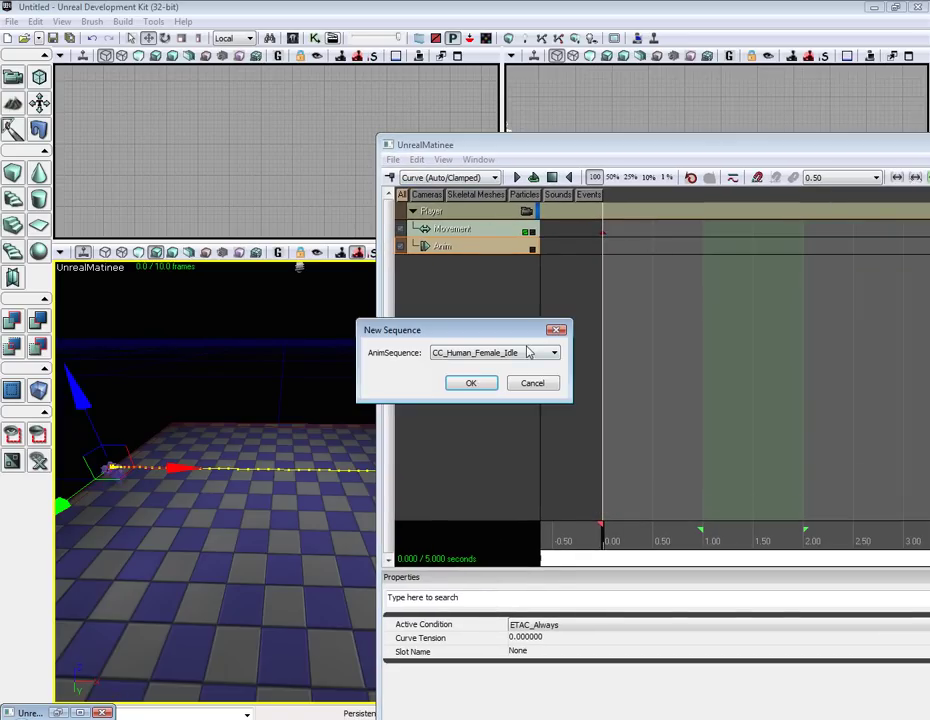
pyautogui.click(527, 352)
pyautogui.moveTo(557, 405); pyautogui.dragTo(558, 505)
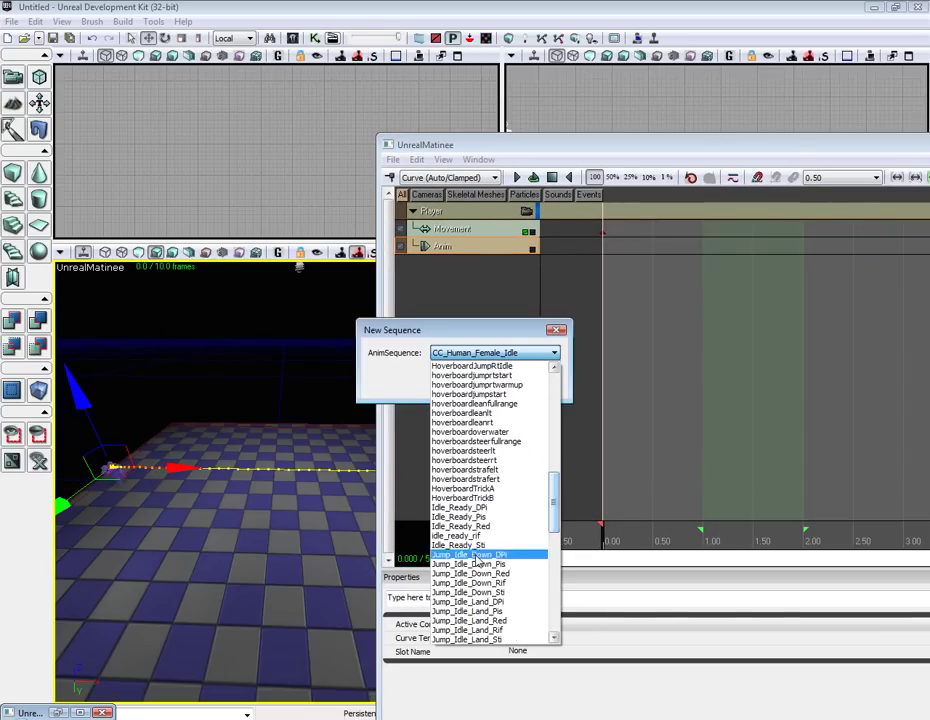
pyautogui.scroll(-9, 495, 545)
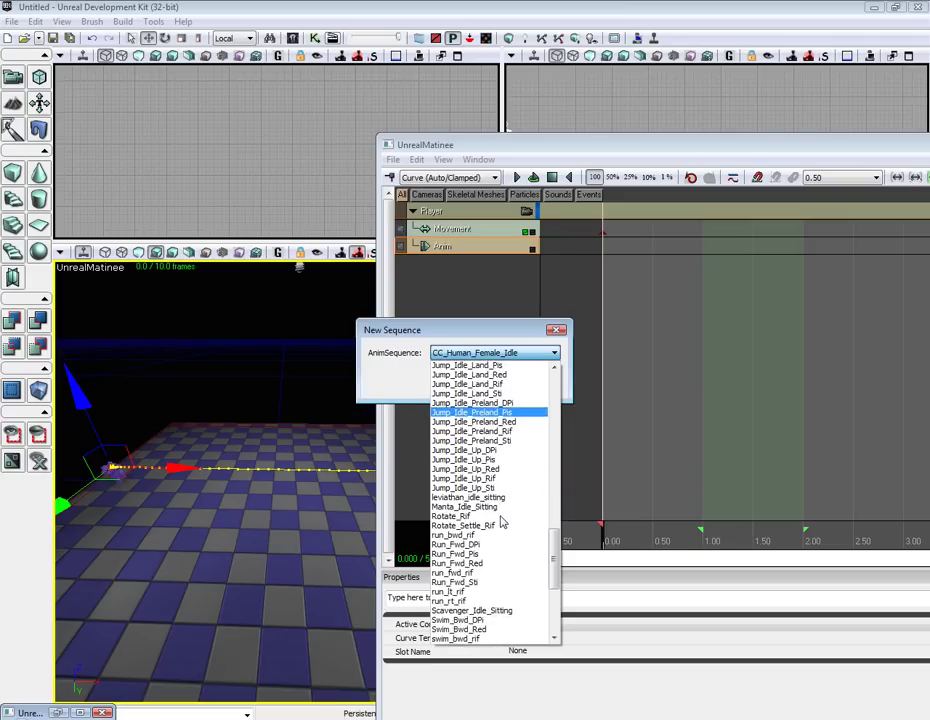
pyautogui.scroll(-2, 502, 521)
pyautogui.click(490, 497)
pyautogui.press('Return')
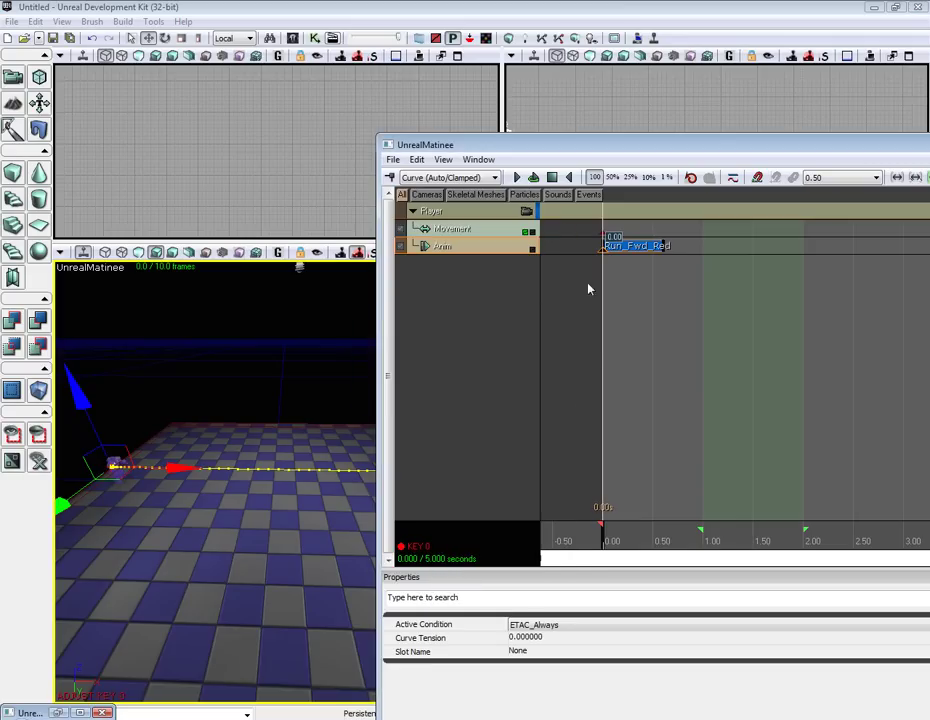
# - Set the Run_Fwd_Red key to looping and play the sequence to check the run
pyautogui.rightClick(620, 245)
pyautogui.click(660, 252)
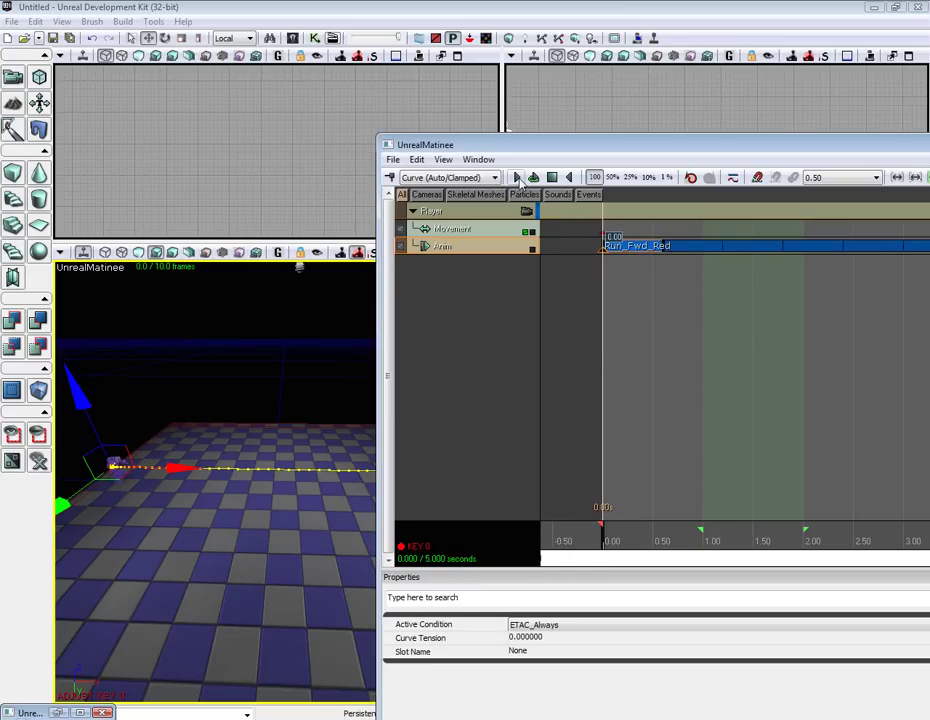
pyautogui.click(517, 177)
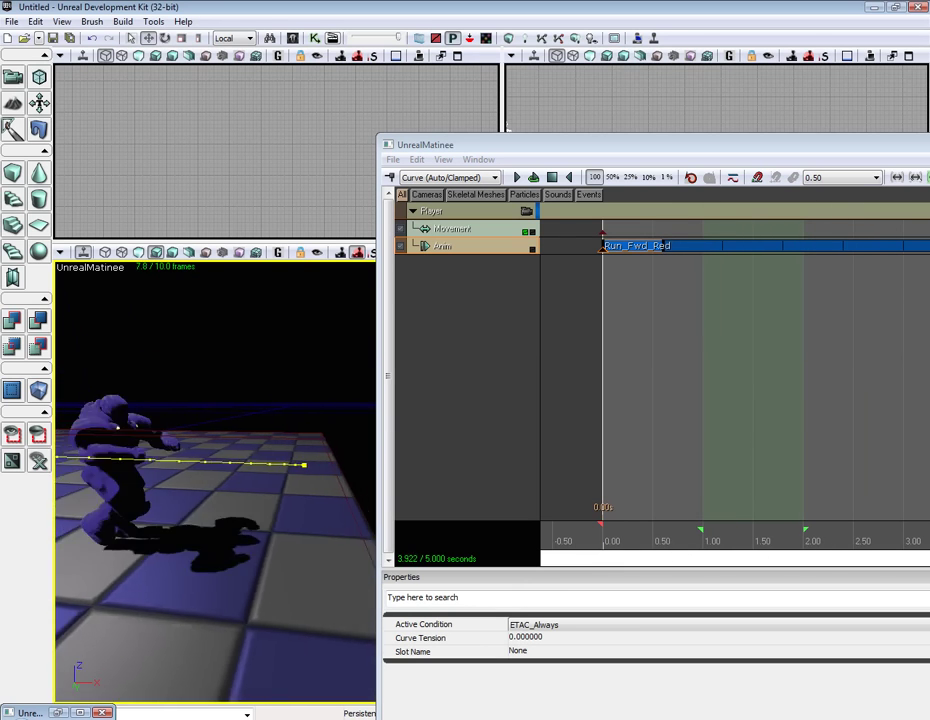
pyautogui.moveTo(215, 430); pyautogui.dragTo(257, 446, button='right')
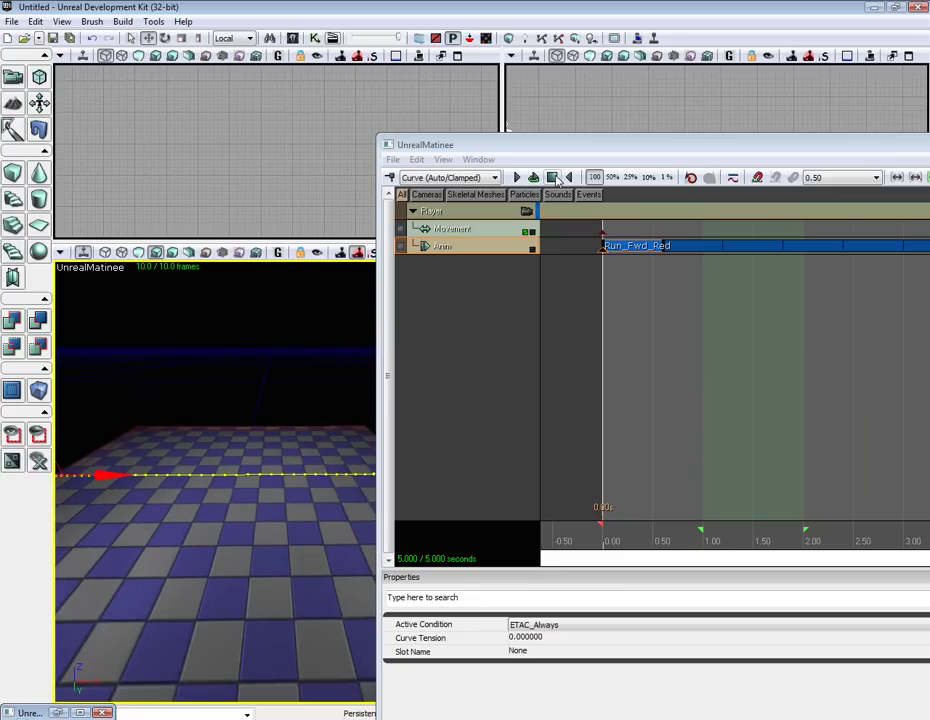
pyautogui.click(555, 178)
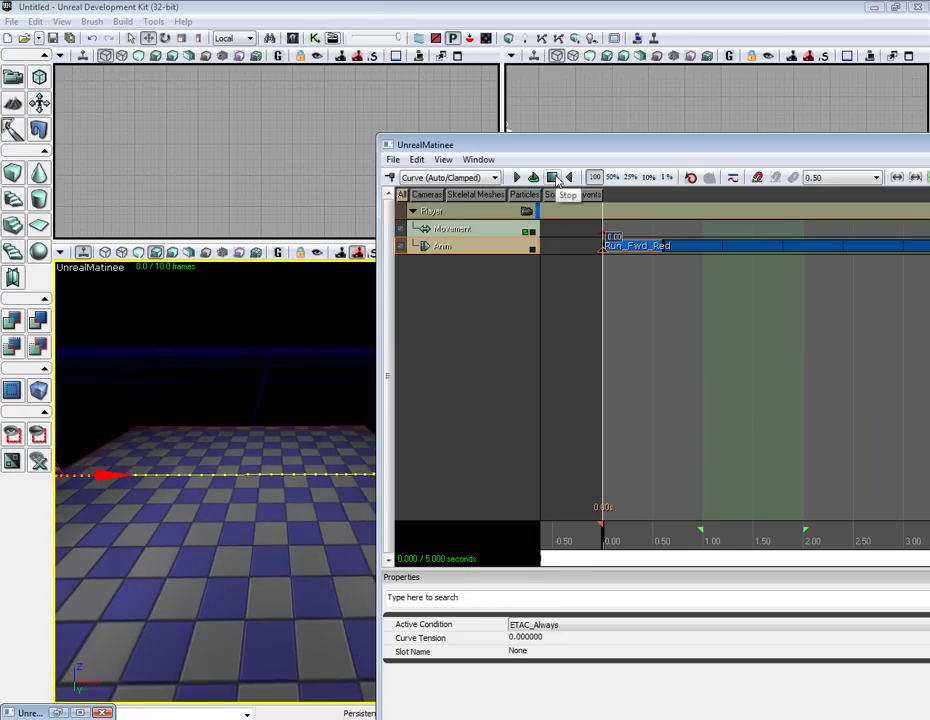
# - Clear the selection and play the sequence again to examine the character running across the whole floor
pyautogui.moveTo(489, 149); pyautogui.dragTo(620, 118)
pyautogui.moveTo(336, 309); pyautogui.dragTo(330, 404, button='right')
pyautogui.click(280, 371)
pyautogui.moveTo(244, 360); pyautogui.dragTo(279, 389)
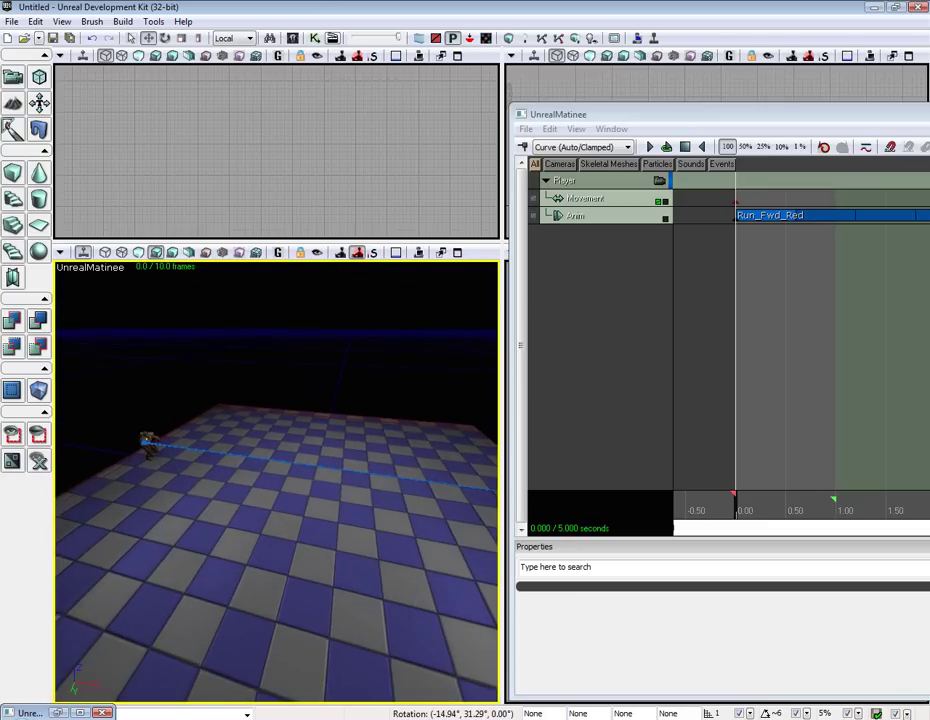
pyautogui.click(649, 147)
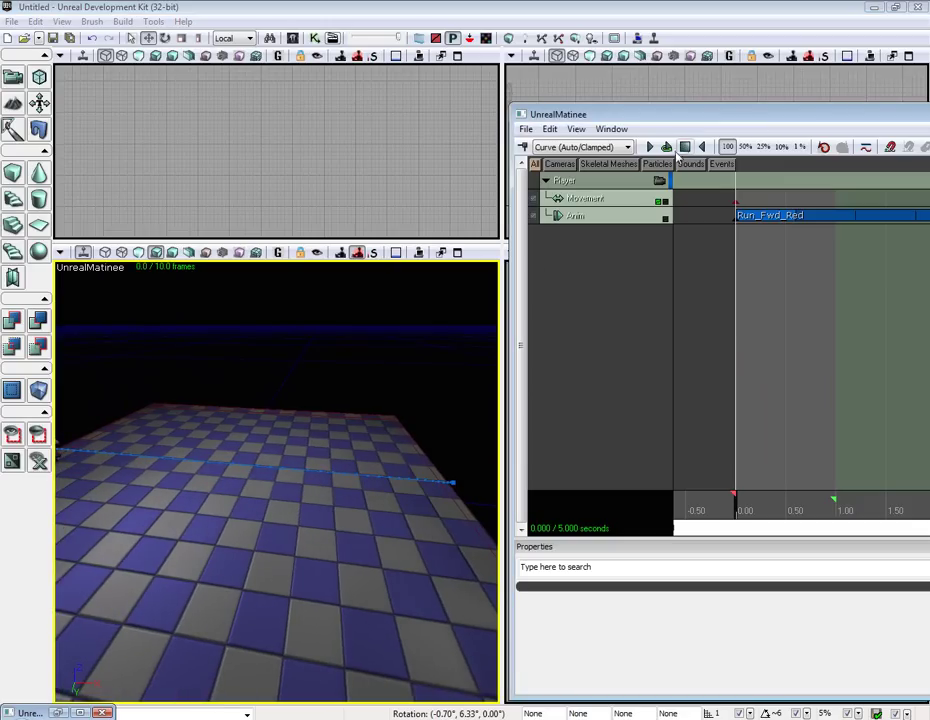
pyautogui.rightClick(186, 310)
pyautogui.click(230, 571)
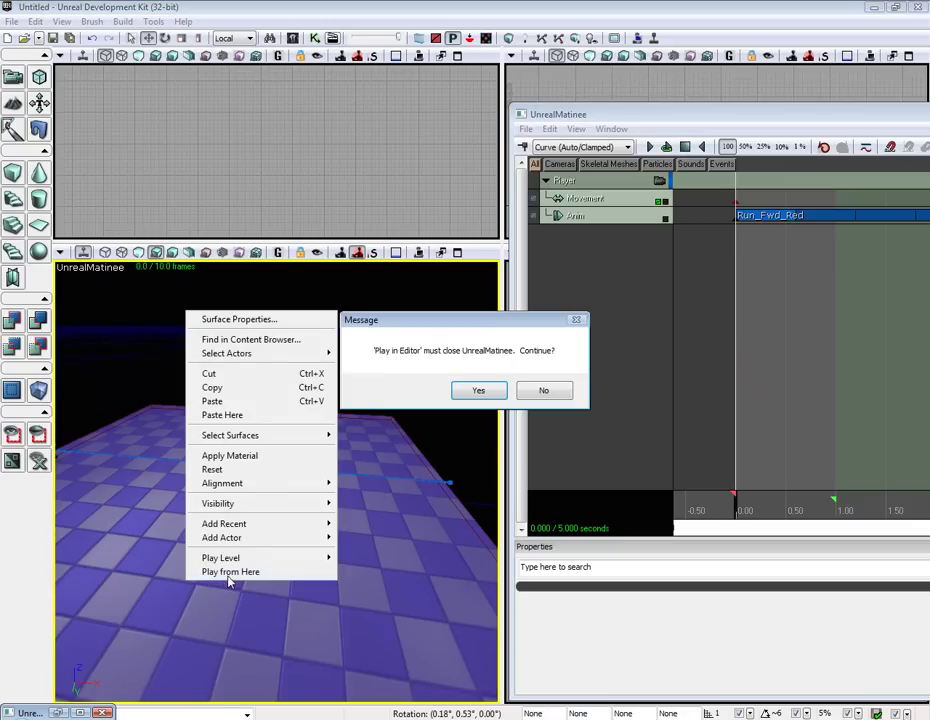
pyautogui.click(543, 390)
# - Close UnrealMatinee, play-test the level from the checkered floor to watch the character run, and end the session
pyautogui.moveTo(785, 118); pyautogui.dragTo(425, 135)
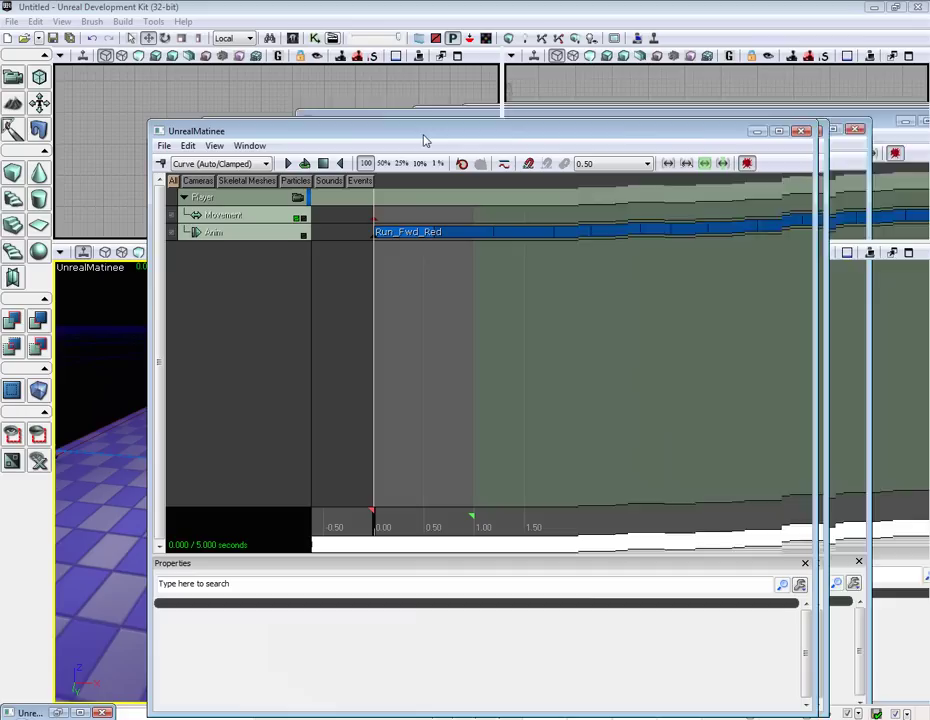
pyautogui.click(800, 133)
pyautogui.rightClick(173, 301)
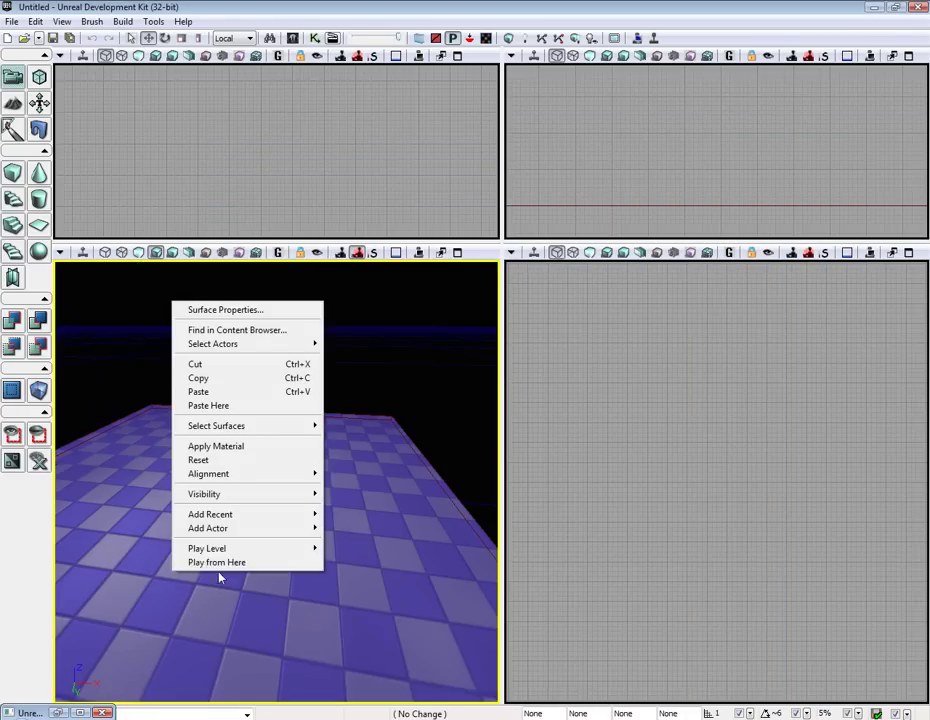
pyautogui.click(221, 566)
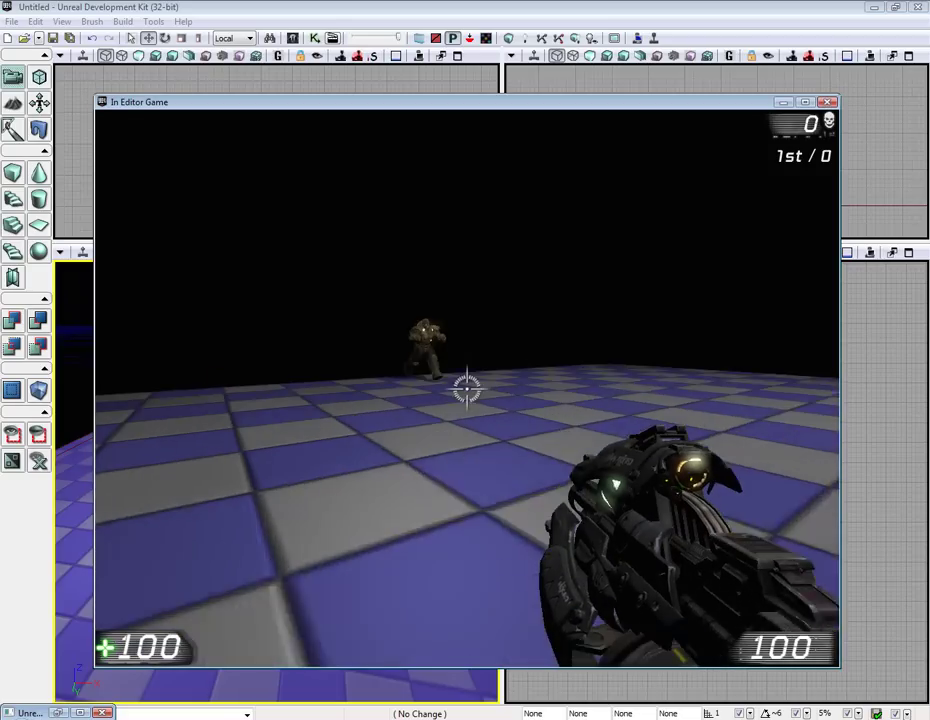
pyautogui.press('Escape')
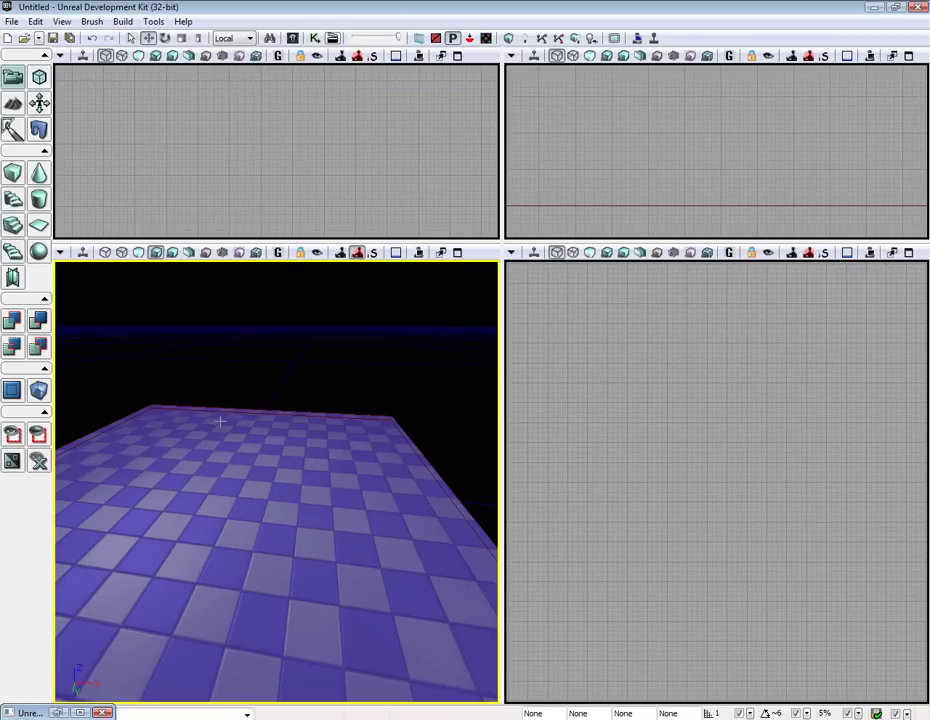
# - Play the level from right beside the IronGuard character and strafe around it to examine the run animation up close
pyautogui.click(186, 390)
pyautogui.moveTo(186, 390); pyautogui.dragTo(100, 362, button='right')
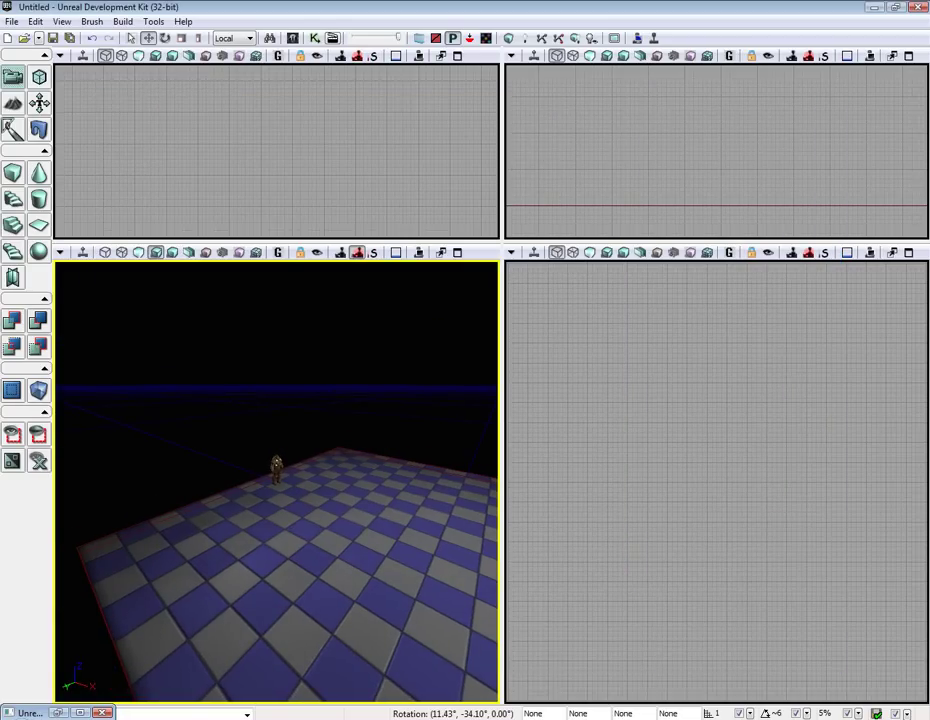
pyautogui.moveTo(186, 390); pyautogui.dragTo(230, 376, button='right')
pyautogui.moveTo(230, 376); pyautogui.dragTo(224, 345)
pyautogui.press('w')
pyautogui.moveTo(224, 345); pyautogui.dragTo(208, 396, button='right')
pyautogui.press('s')
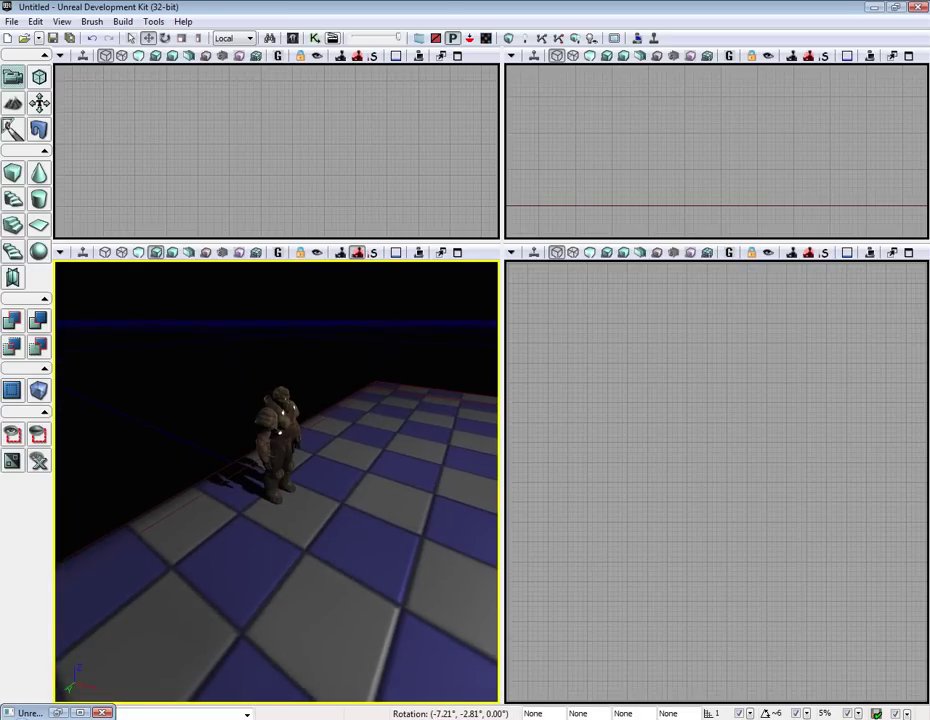
pyautogui.rightClick(281, 413)
pyautogui.click(300, 604)
pyautogui.press('a')
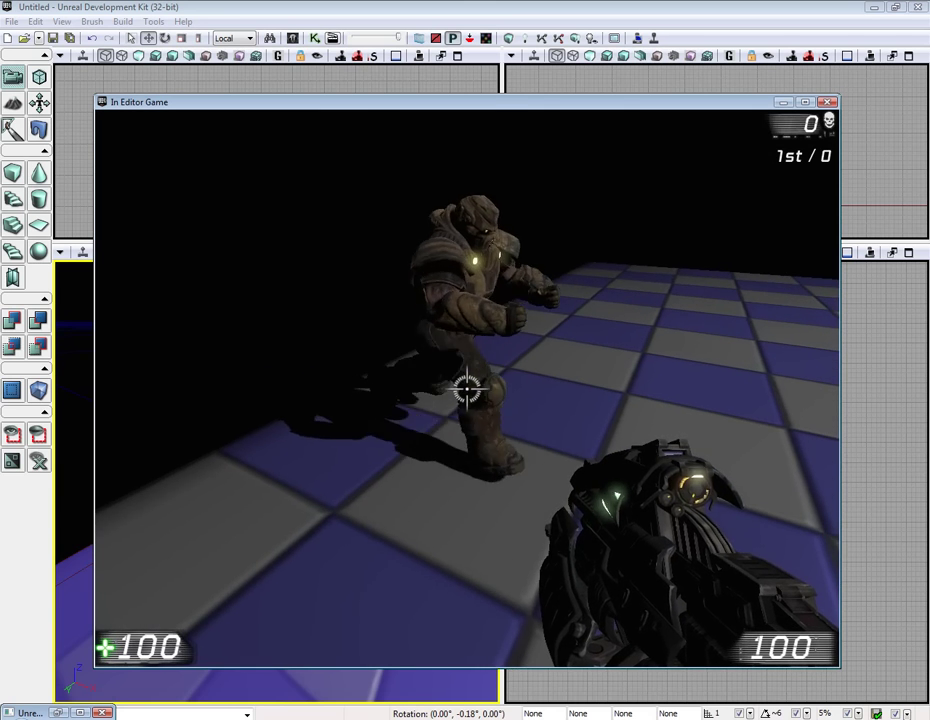
pyautogui.press('a')
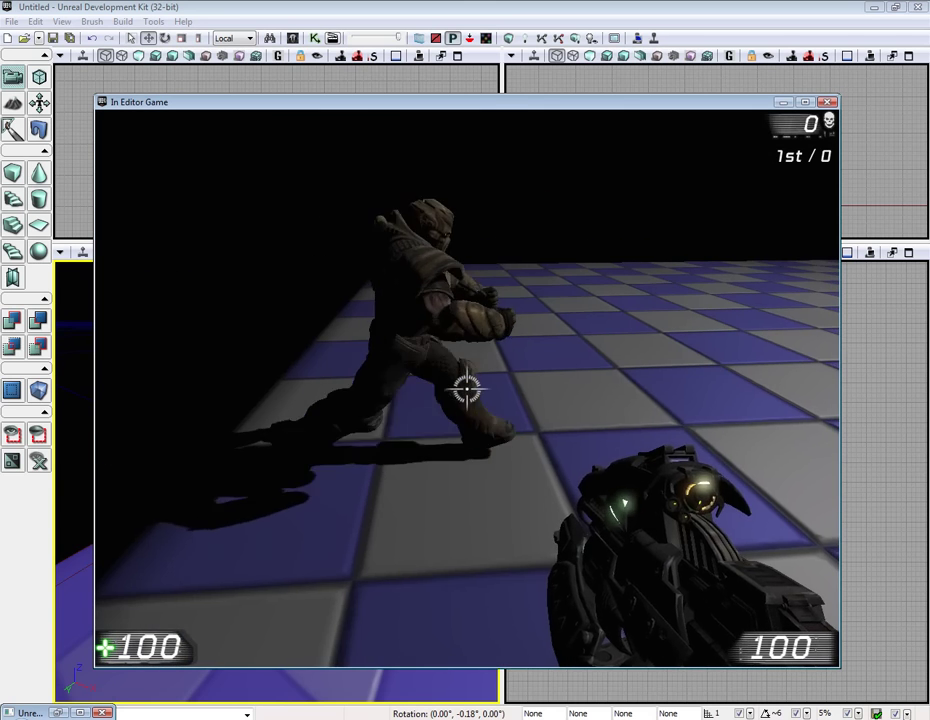
# - Fire several shots around the running character to test its reaction, and end the play session
pyautogui.click(466, 389)
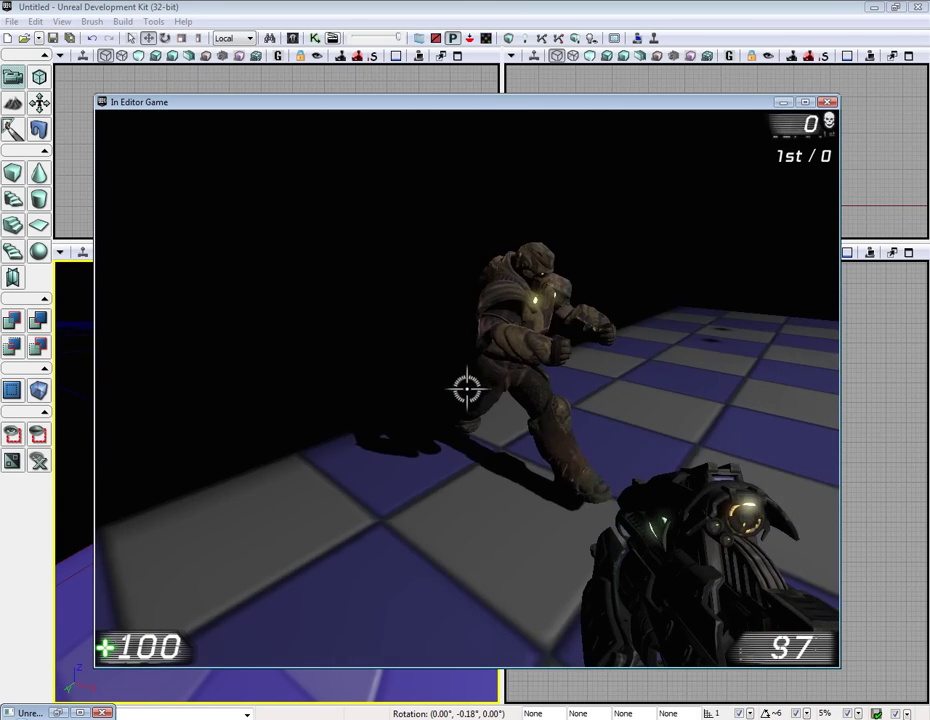
pyautogui.click(466, 389)
pyautogui.click(466, 389)
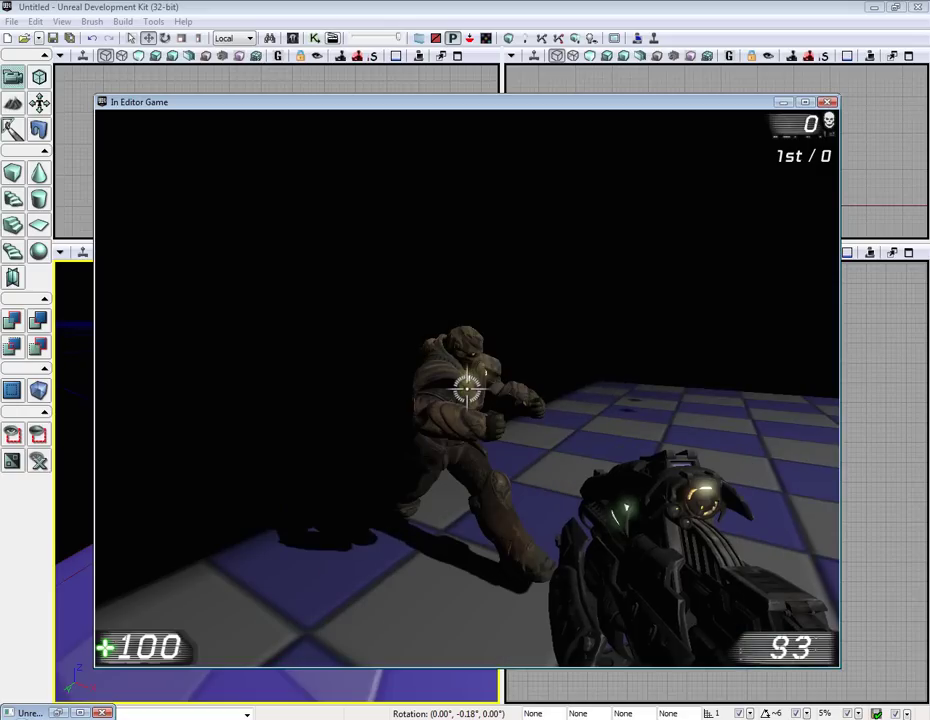
pyautogui.press('Escape')
# - Set the Movement Physics property of the IronGuard skeletal mesh actor to PHYS_Interpolating and close its properties
pyautogui.doubleClick(297, 438)
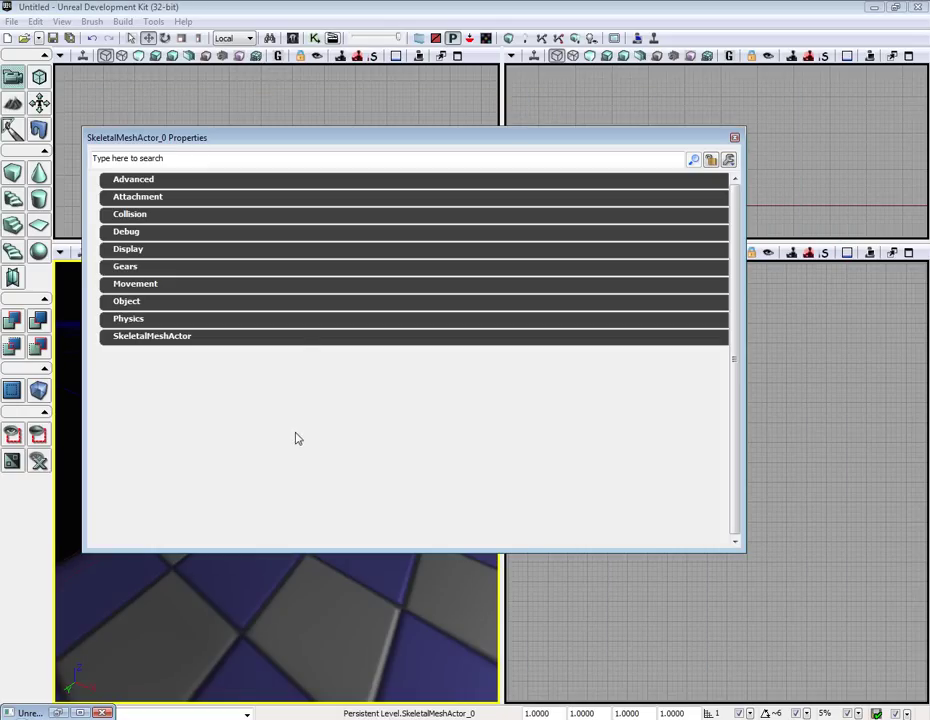
pyautogui.moveTo(200, 138); pyautogui.dragTo(573, 148)
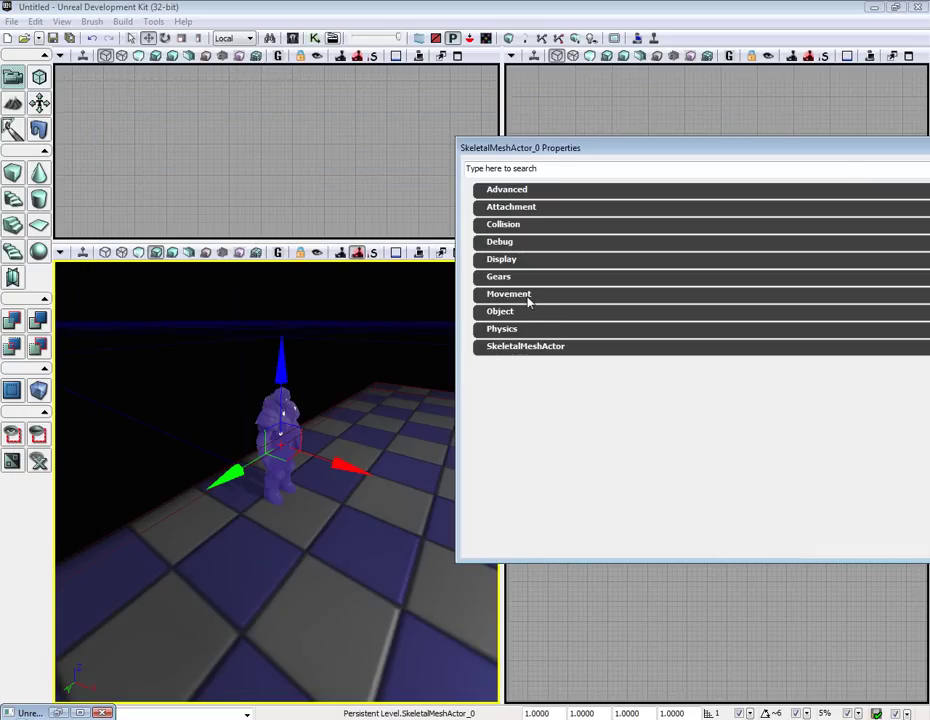
pyautogui.click(527, 300)
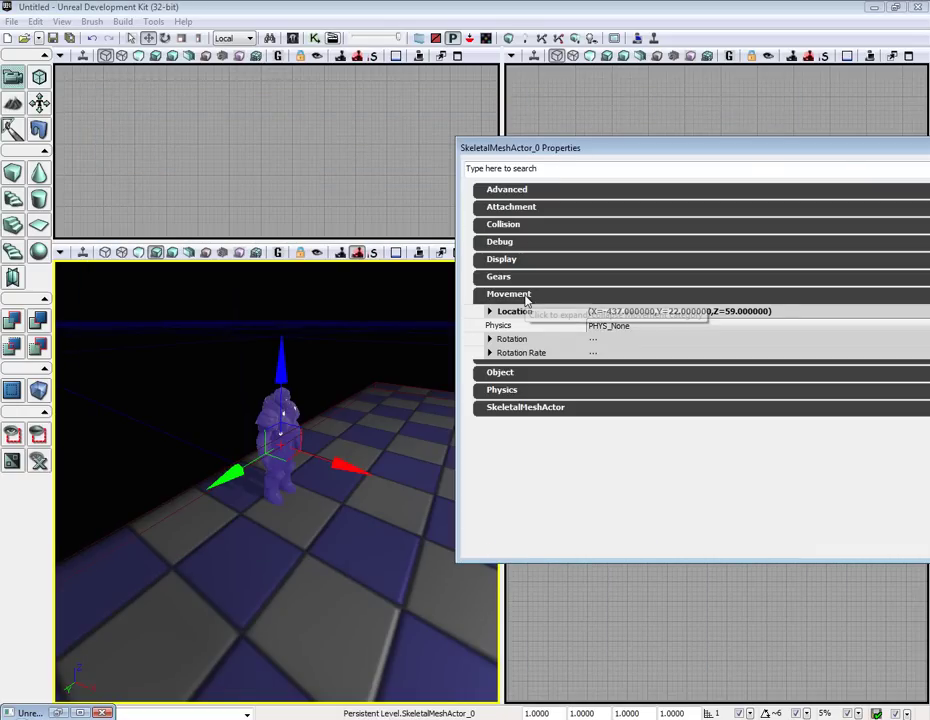
pyautogui.click(593, 330)
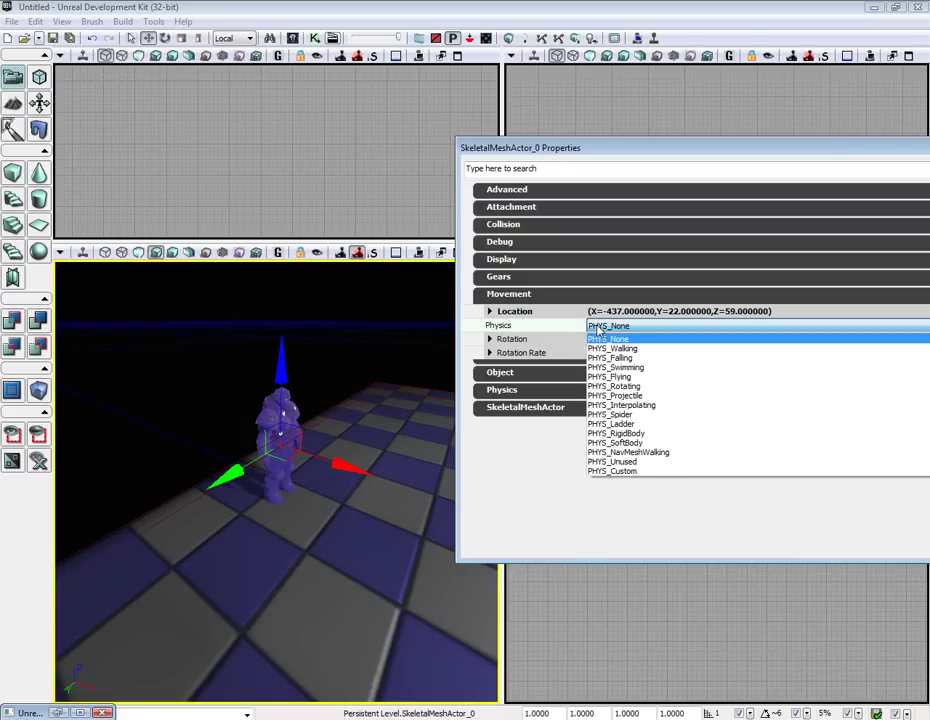
pyautogui.click(625, 410)
pyautogui.moveTo(749, 151); pyautogui.dragTo(475, 171)
pyautogui.click(834, 168)
# - Play-test the level from the character's position, walk across the floor with it, and end the session
pyautogui.rightClick(307, 343)
pyautogui.click(363, 604)
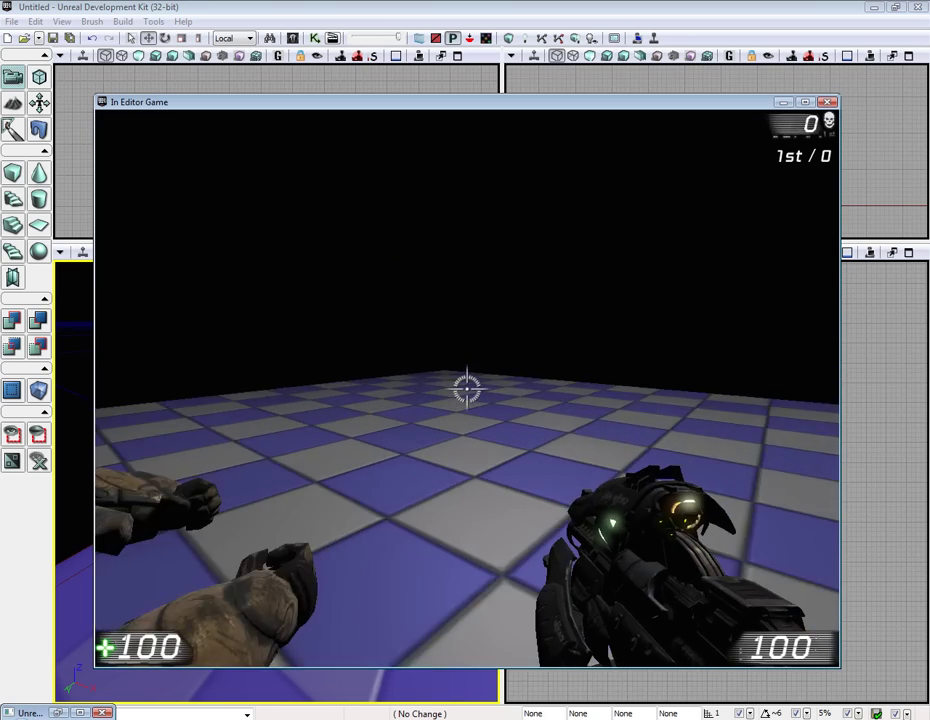
pyautogui.press('w')
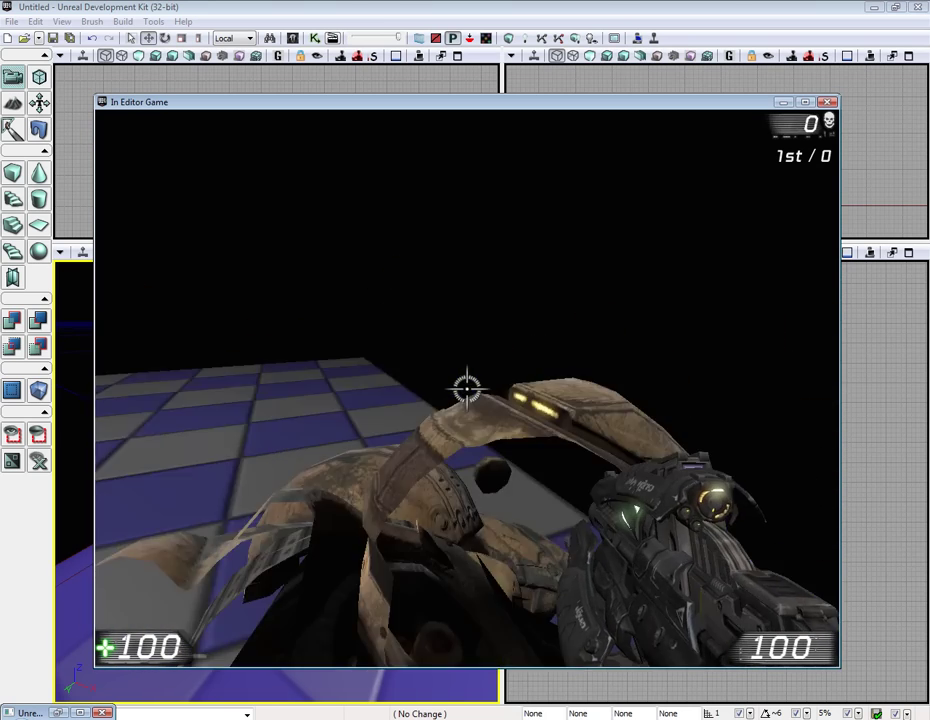
pyautogui.press('w')
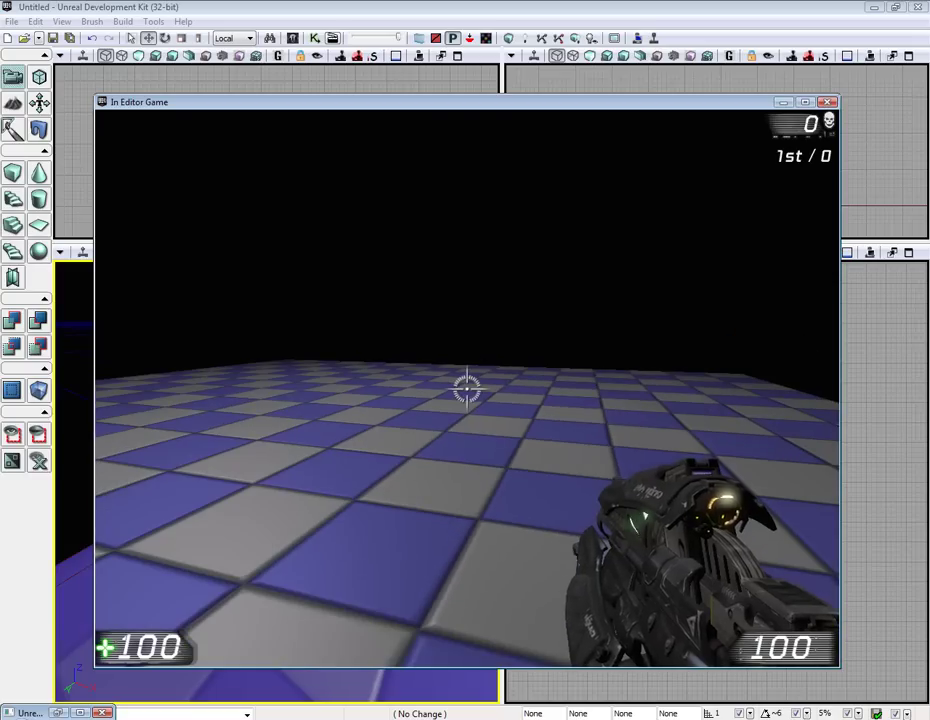
pyautogui.press('Escape')
# - Set the Collision Type of the IronGuard skeletal mesh actor to COLLIDE_BlockAll and close its properties
pyautogui.doubleClick(272, 424)
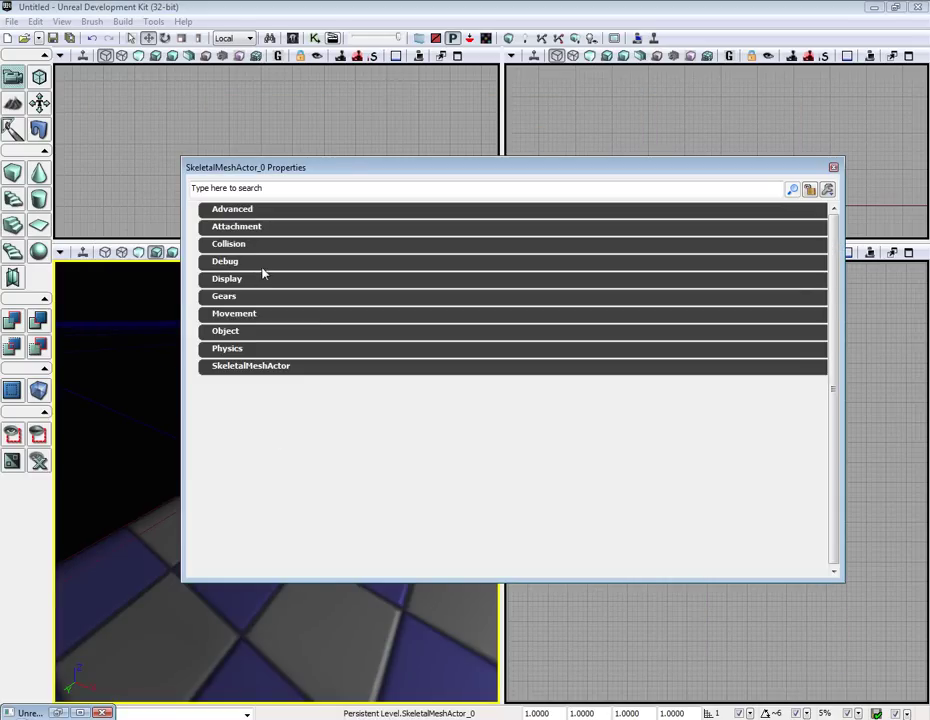
pyautogui.click(255, 245)
pyautogui.click(380, 318)
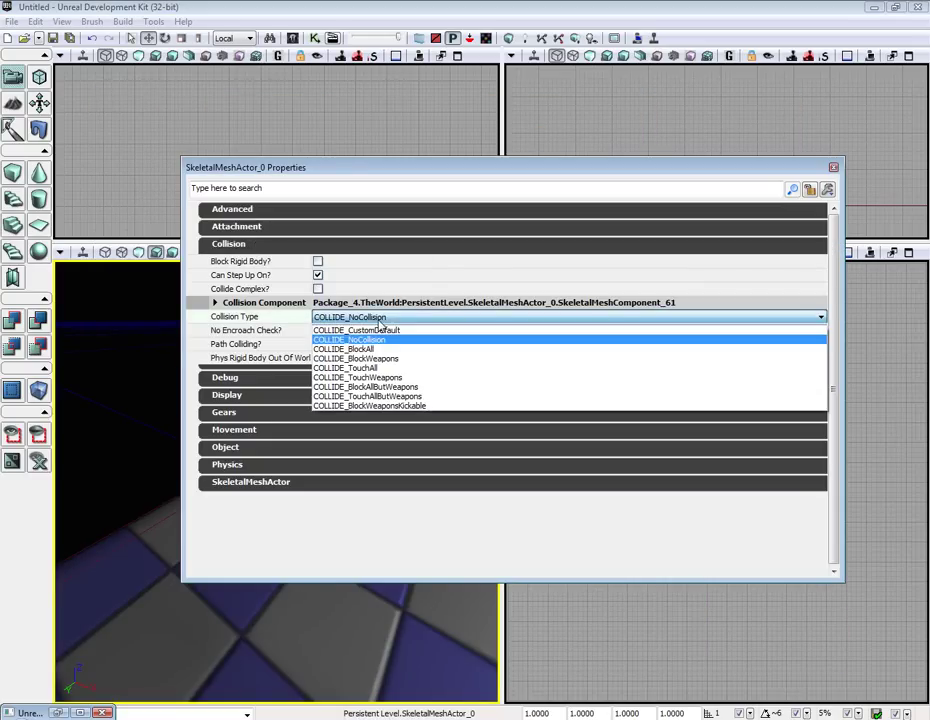
pyautogui.click(388, 357)
pyautogui.click(833, 168)
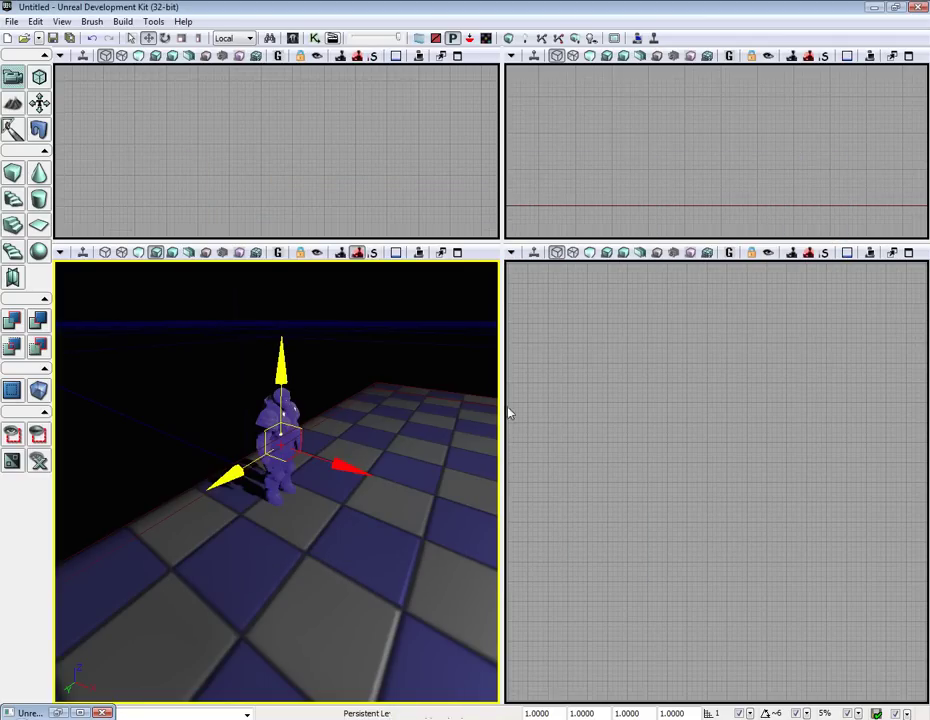
# - Reopen the skeletal mesh actor's collision properties to check the Collision Type choice, and close them without a change
pyautogui.doubleClick(289, 430)
pyautogui.click(232, 244)
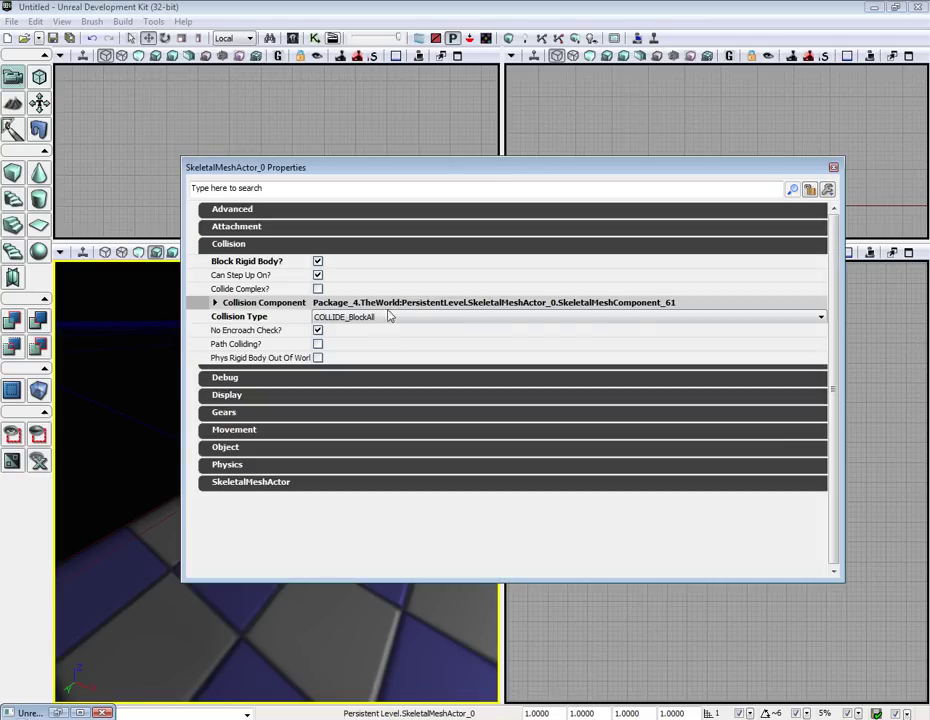
pyautogui.click(364, 317)
pyautogui.click(384, 319)
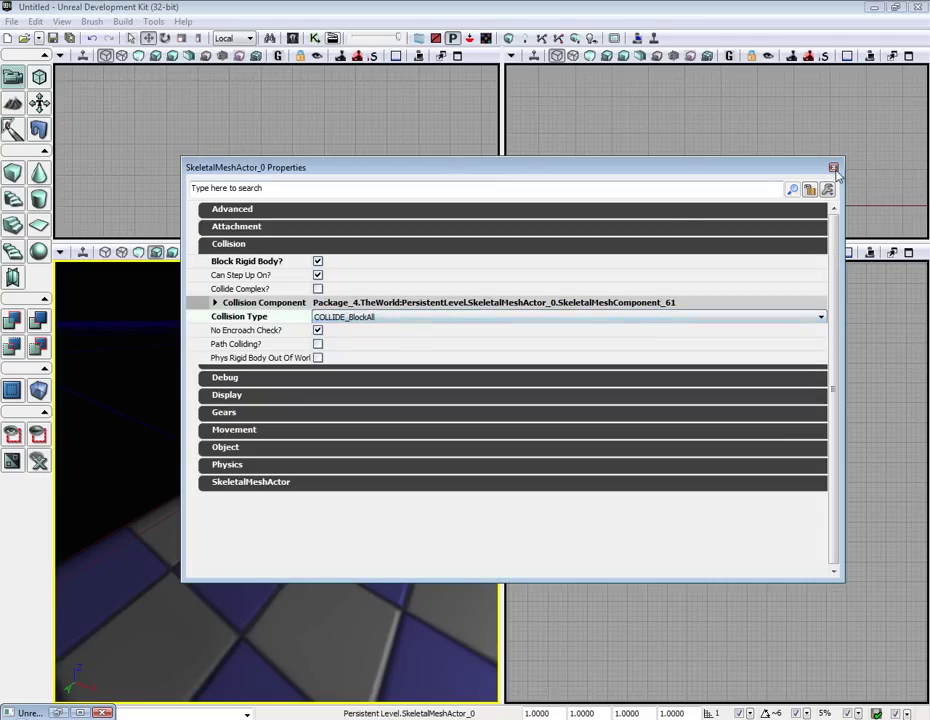
pyautogui.click(833, 168)
# - Play the level from the floor near the character, walk up to it to test blocking, and end the session
pyautogui.rightClick(401, 536)
pyautogui.click(443, 522)
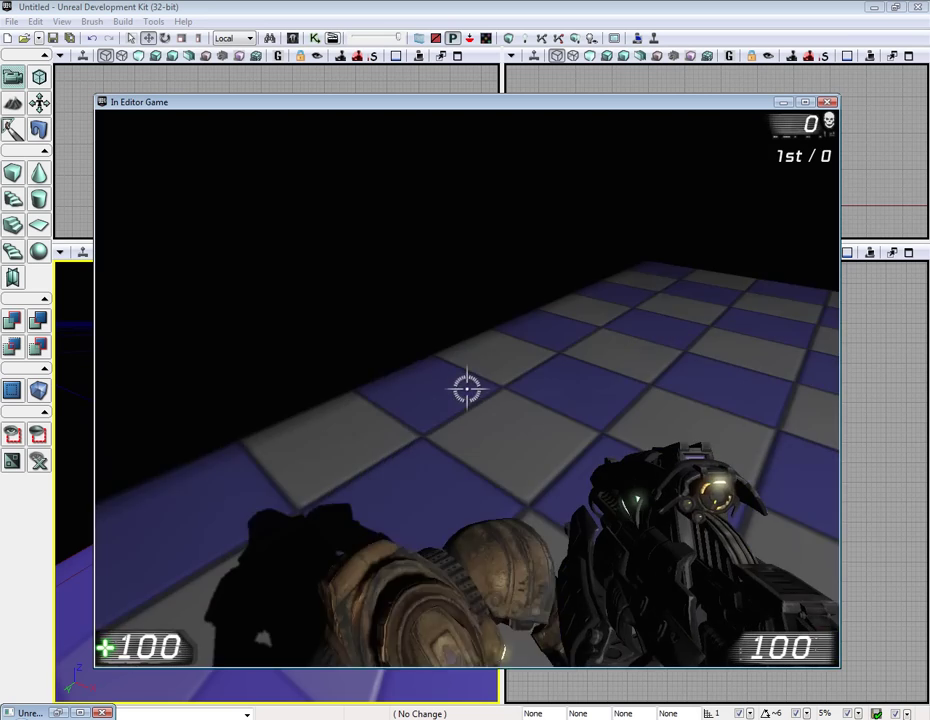
pyautogui.press('w')
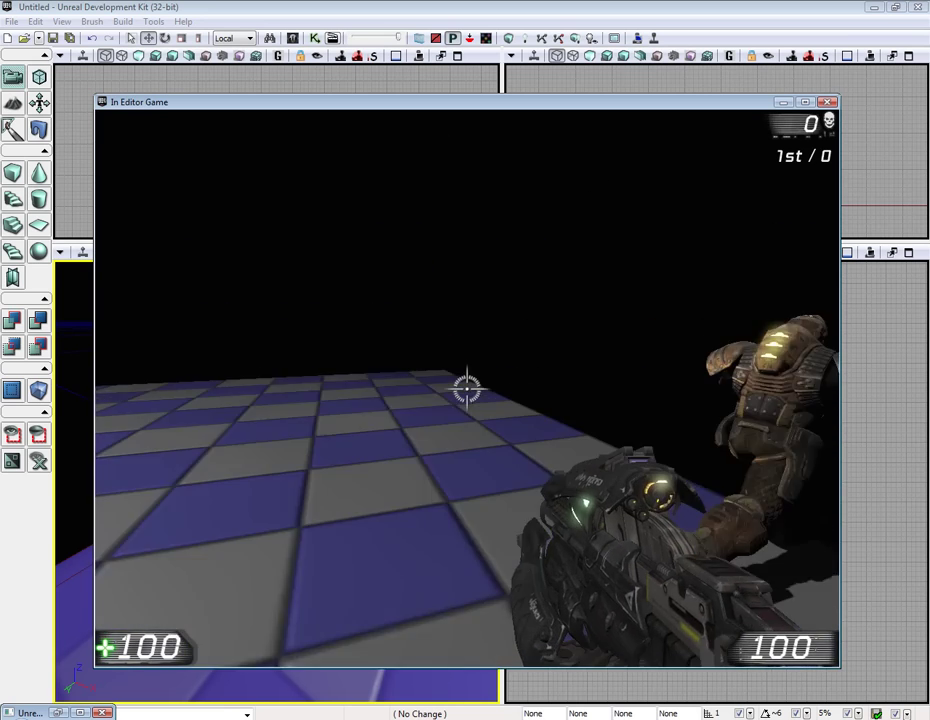
pyautogui.press('Escape')
pyautogui.press('Escape')
# - Set the Collision Type of the IronGuard skeletal mesh actor to COLLIDE_CustomDefault, close its properties and clear the selection
pyautogui.moveTo(262, 477)
pyautogui.mouseDown(button='right')
pyautogui.moveTo(370, 511)
pyautogui.moveTo(264, 492)
pyautogui.moveTo(268, 474)
pyautogui.mouseUp(button='right')
pyautogui.press('s')
pyautogui.press('w')
pyautogui.press('a')
pyautogui.doubleClick(313, 400)
pyautogui.click(238, 245)
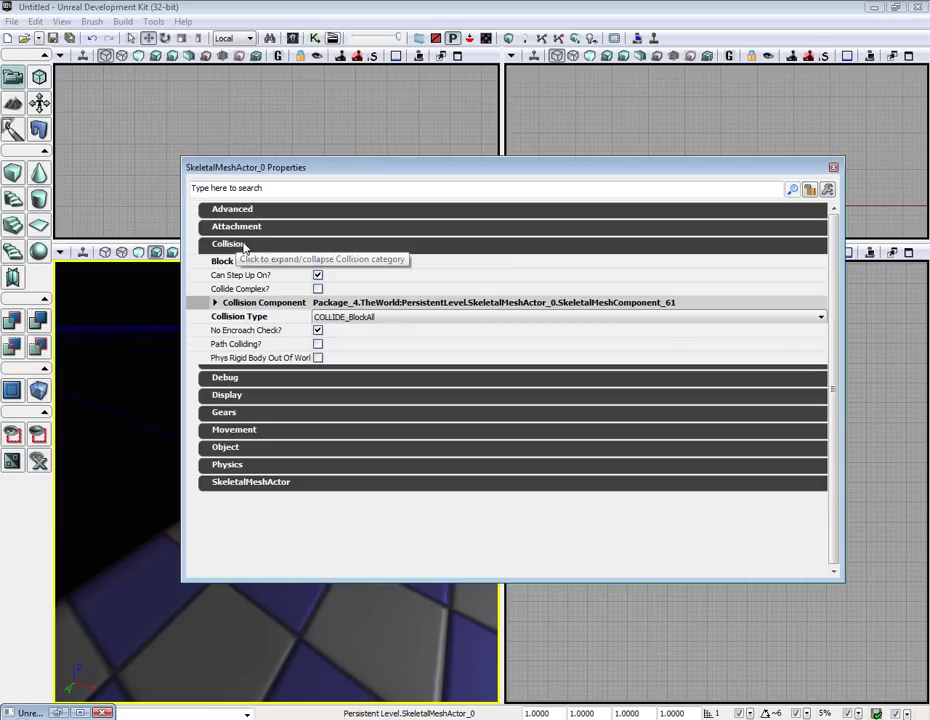
pyautogui.click(397, 318)
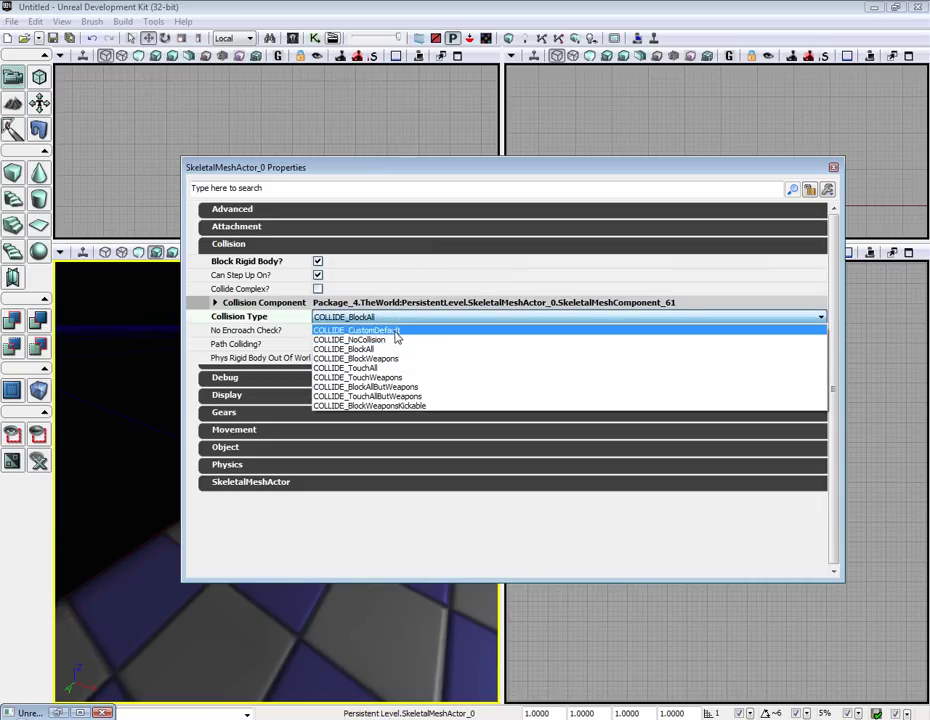
pyautogui.click(394, 338)
pyautogui.click(833, 168)
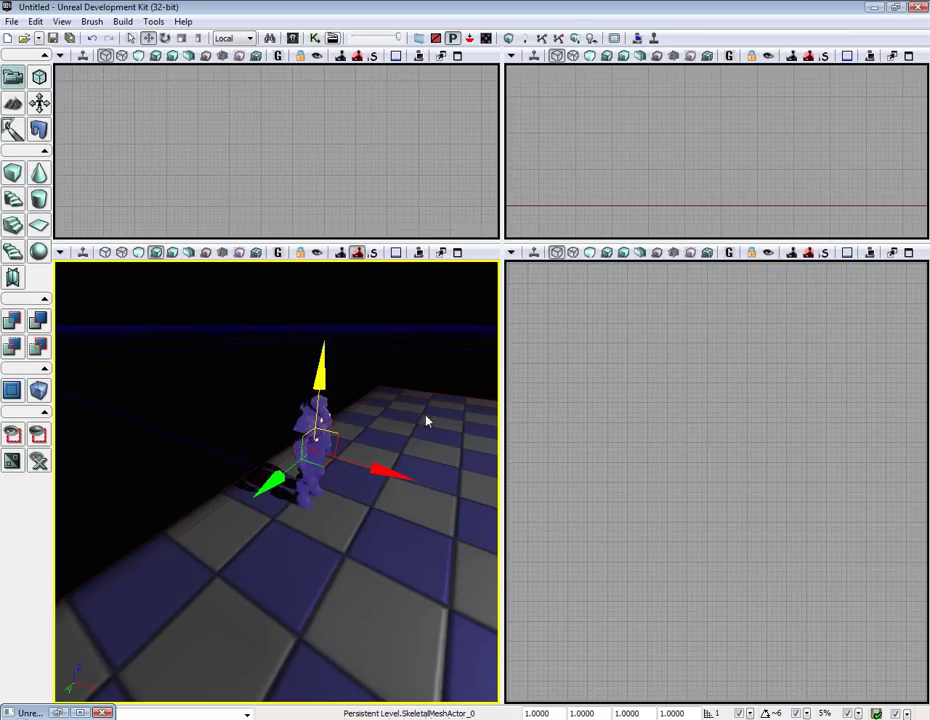
pyautogui.click(235, 373)
pyautogui.moveTo(235, 373); pyautogui.dragTo(208, 371, button='right')
pyautogui.moveTo(236, 368); pyautogui.dragTo(242, 372)
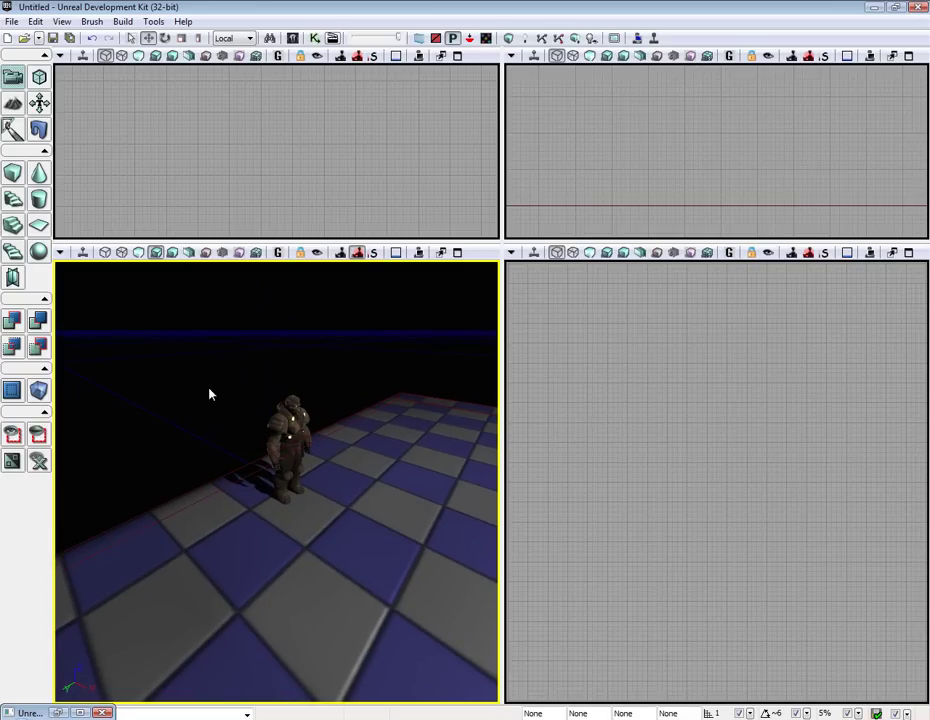